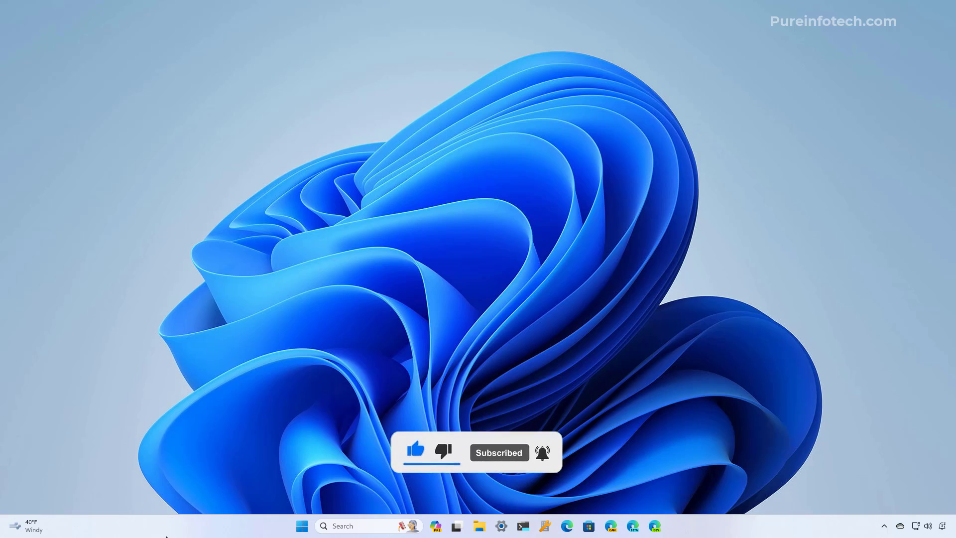
# Open Windows Security and go to its Virus & threat protection page
pyautogui.press('super')
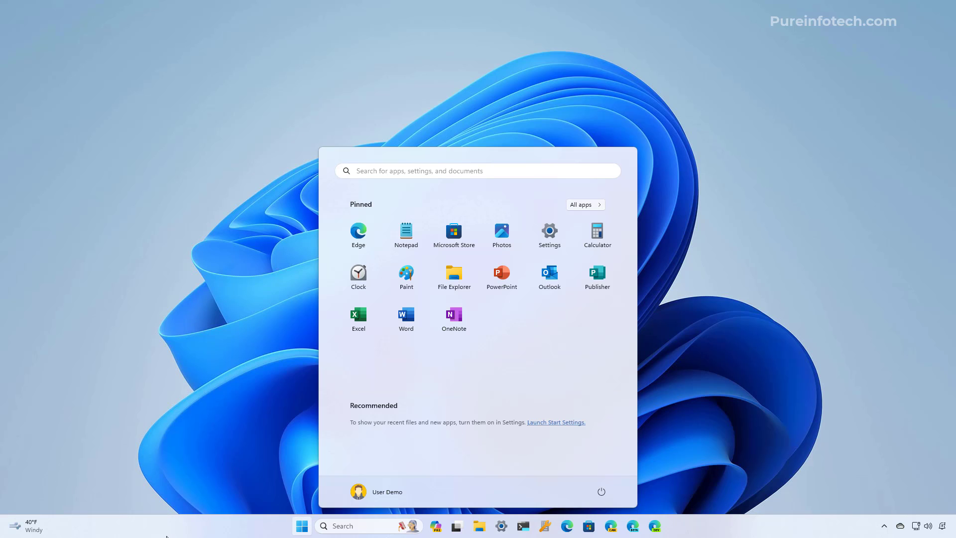
pyautogui.write('windows ')
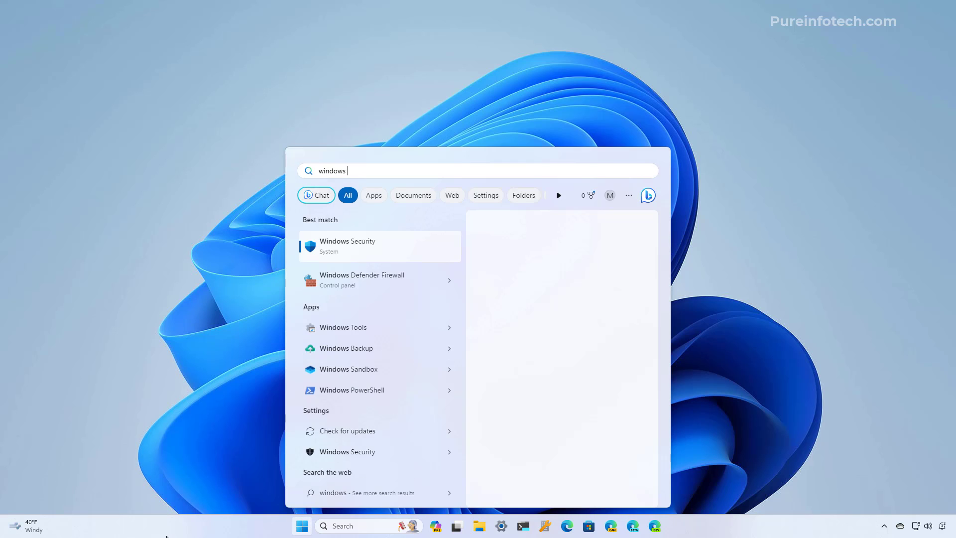
pyautogui.write('se')
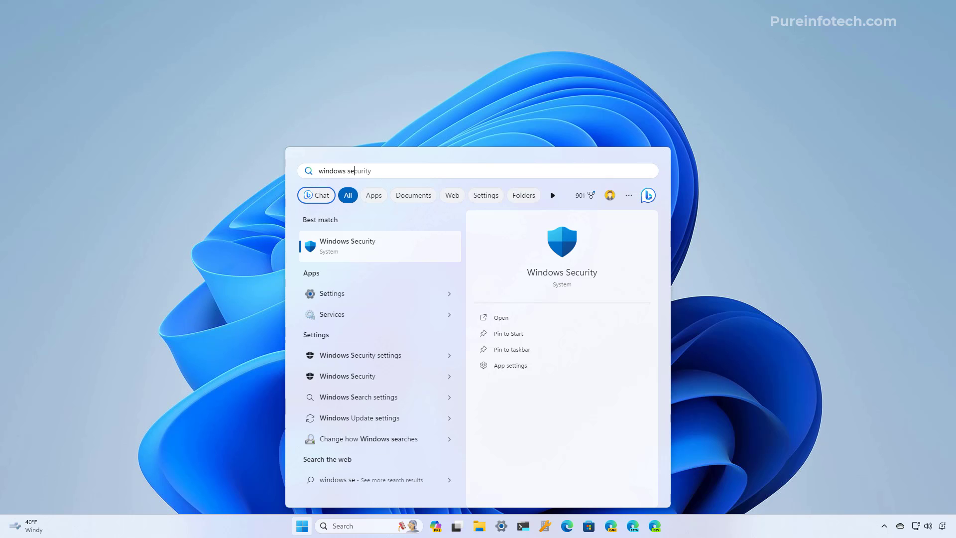
pyautogui.click(407, 248)
pyautogui.click(238, 158)
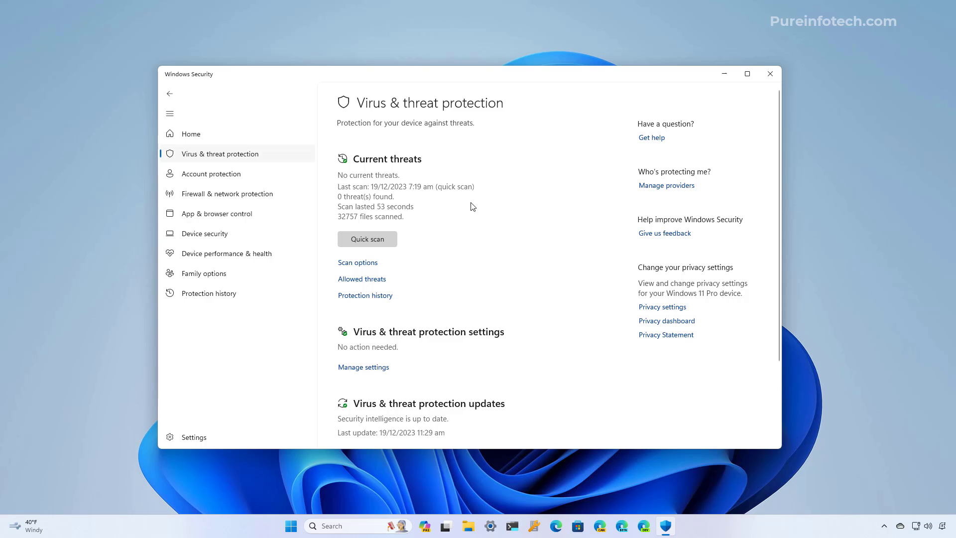
# Turn off Tamper Protection in the virus & threat protection settings, approve the change, and close Windows Security
pyautogui.scroll(-2, 371, 268)
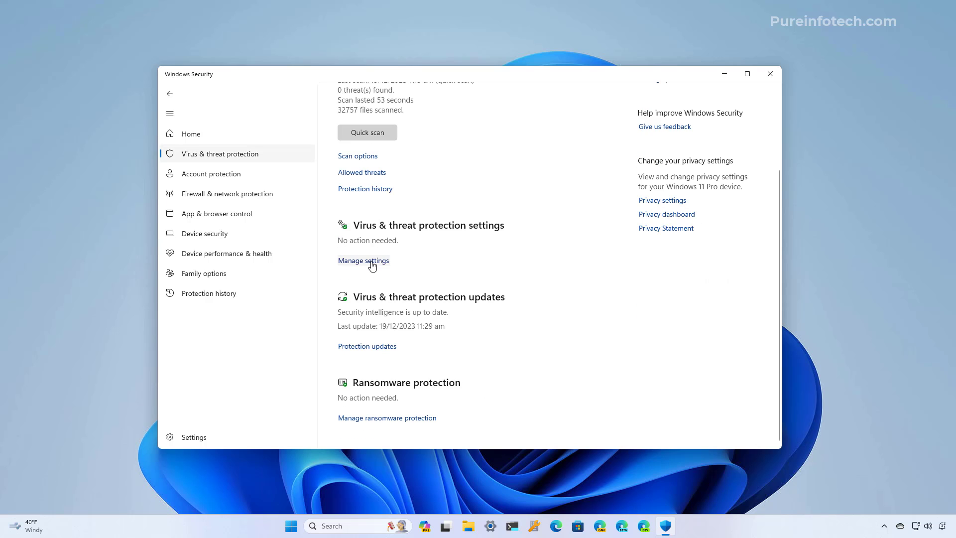
pyautogui.click(371, 269)
pyautogui.scroll(-5, 438, 279)
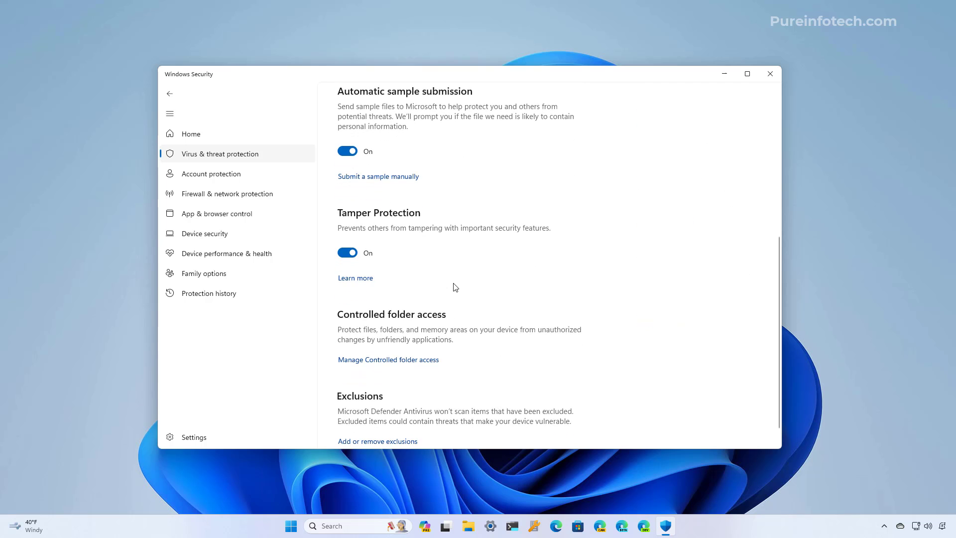
pyautogui.click(350, 253)
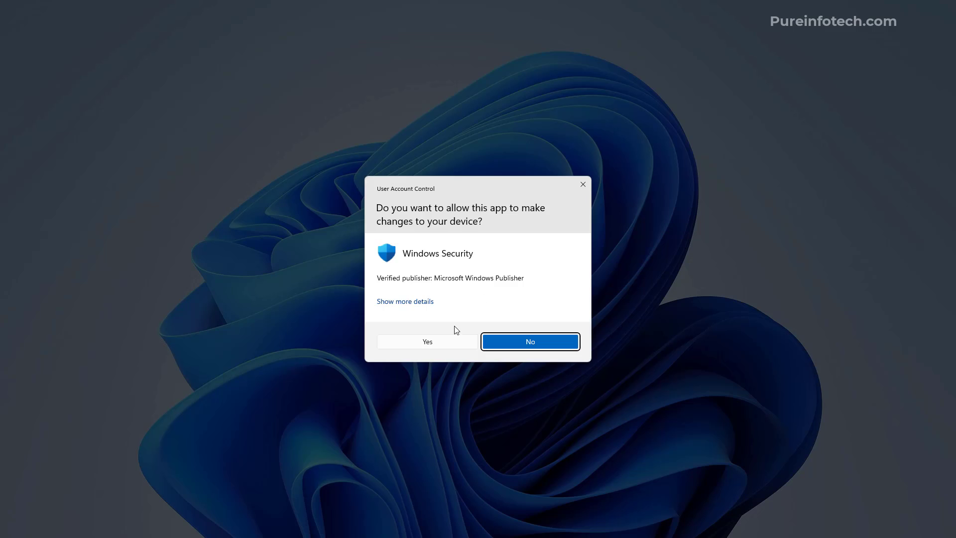
pyautogui.click(501, 339)
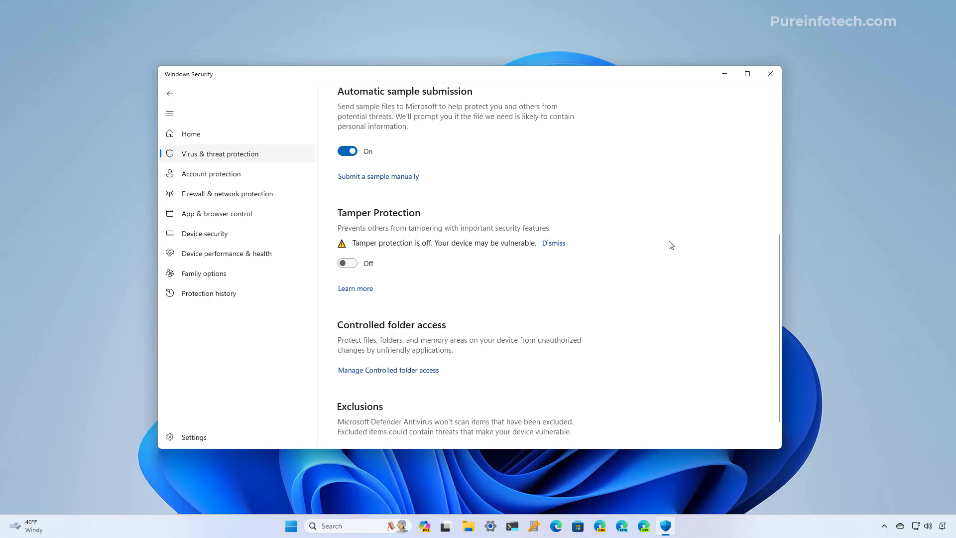
pyautogui.scroll(-1, 670, 245)
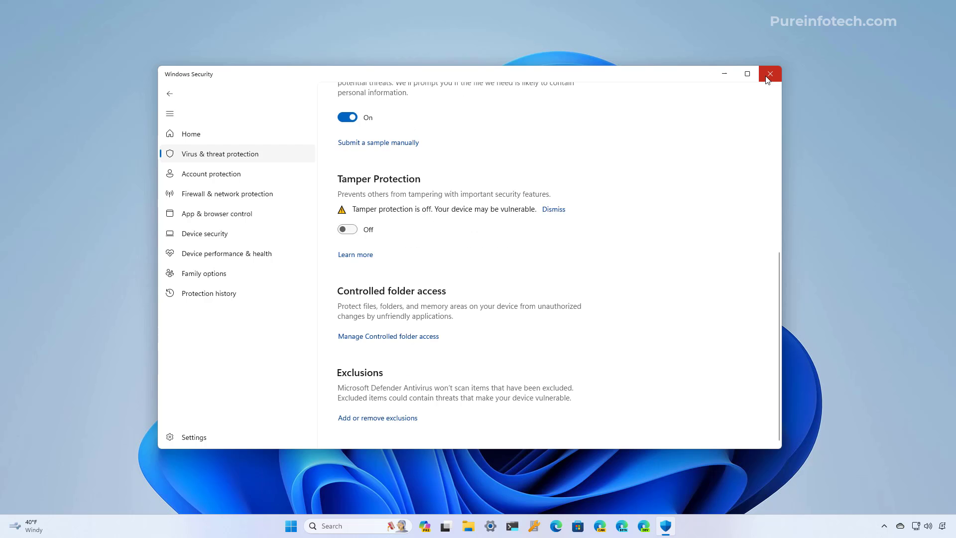
pyautogui.click(770, 75)
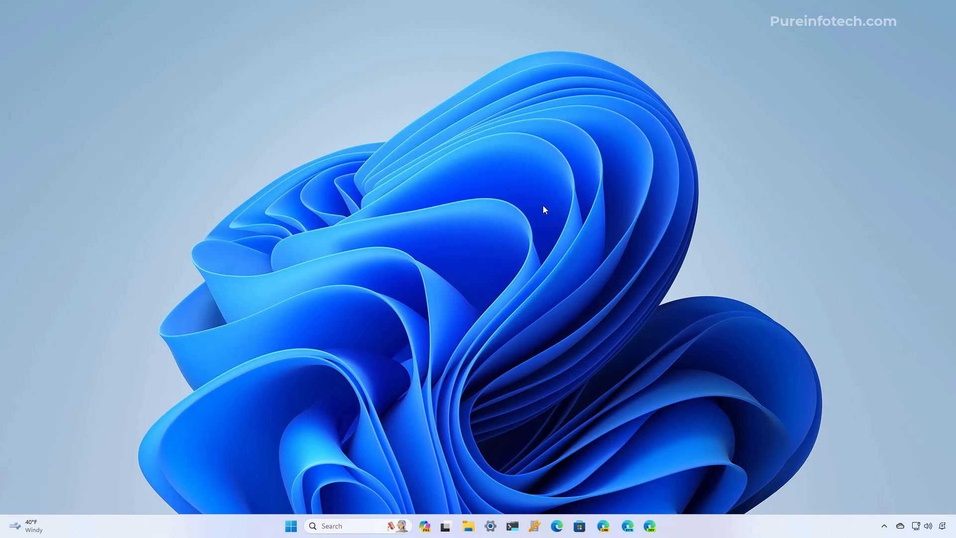
# Open Registry Editor with administrator approval and go to HKEY_LOCAL_MACHINE\SOFTWARE\Policies\Microsoft\Windows Defender
pyautogui.press('super')
pyautogui.write('regi')
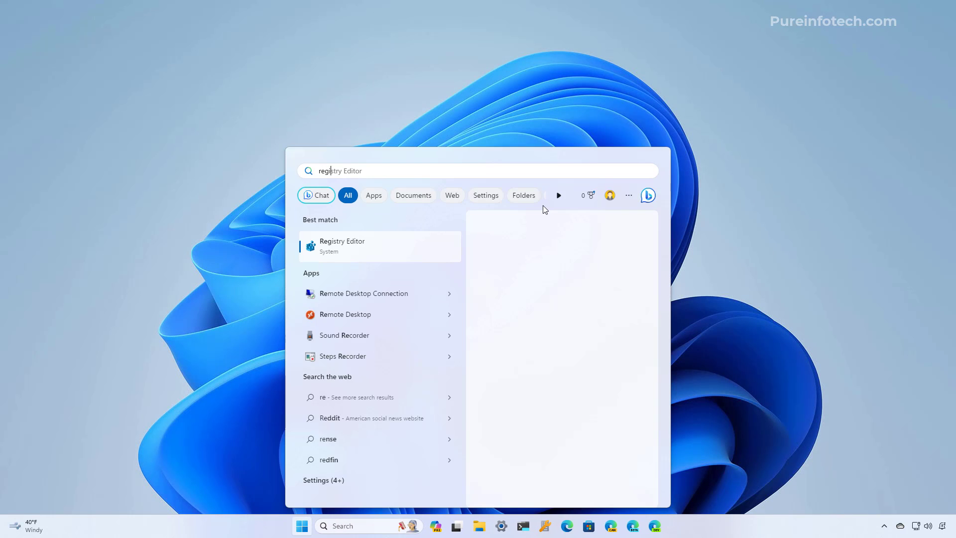
pyautogui.click(404, 247)
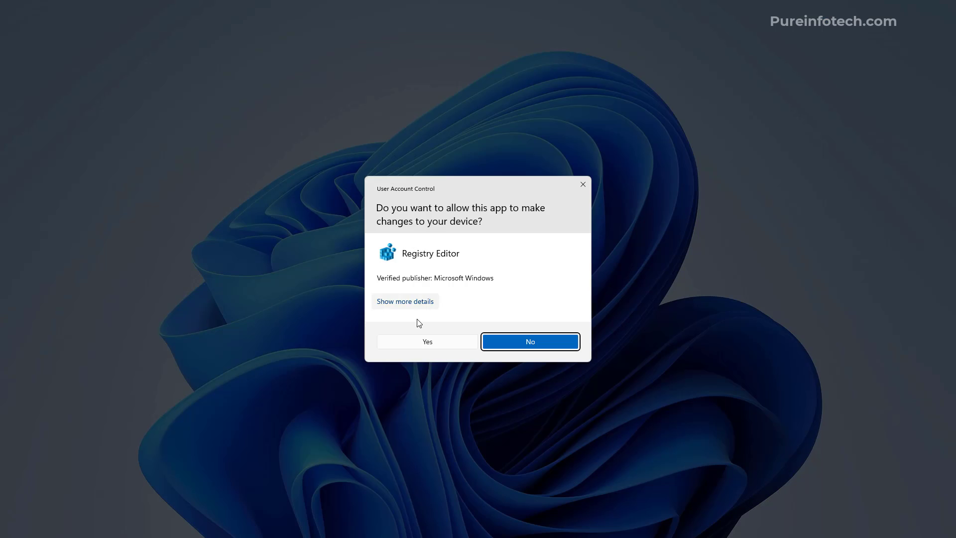
pyautogui.click(560, 342)
pyautogui.click(339, 53)
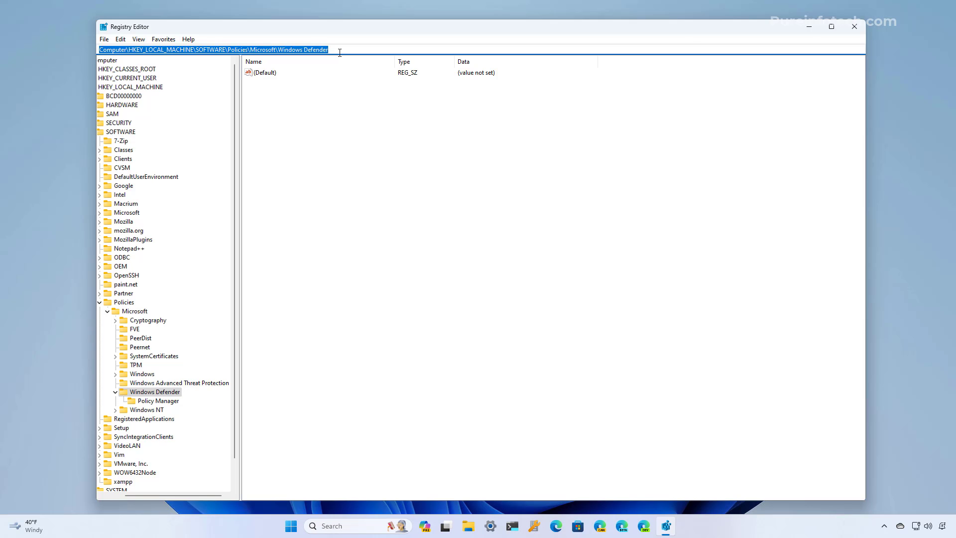
pyautogui.write('HKEY_LOCAL_MACHINE\\SOFTWARE\\Policies\\Microsoft\\Windows Defender')
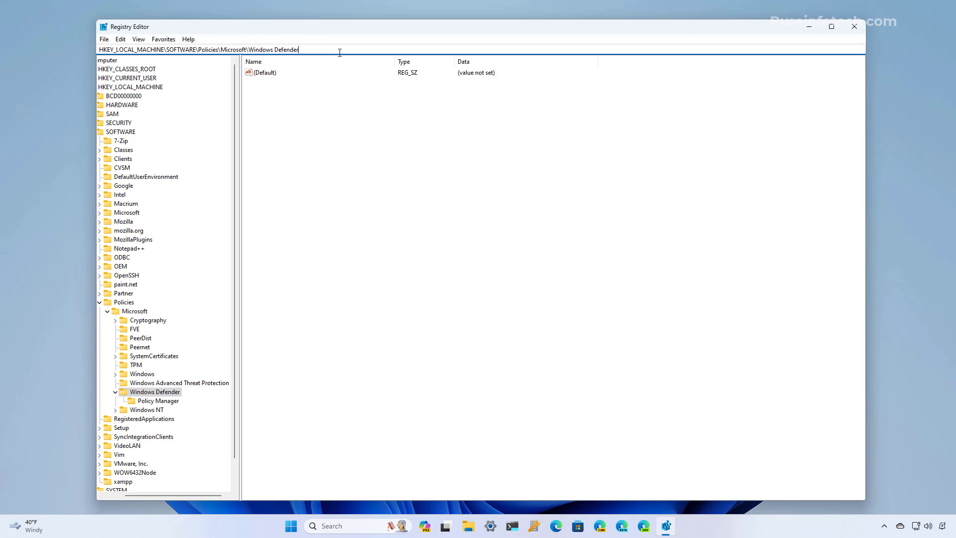
pyautogui.press('Return')
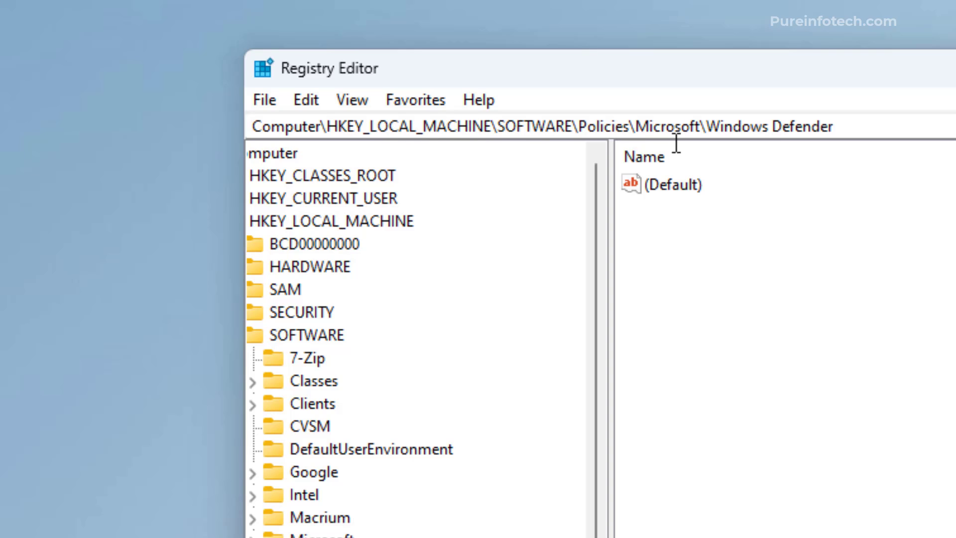
# Create a DWORD (32-bit) value named DisableAntiSpyware in the Windows Defender key and set its data to 1
pyautogui.scroll(-1, 428, 338)
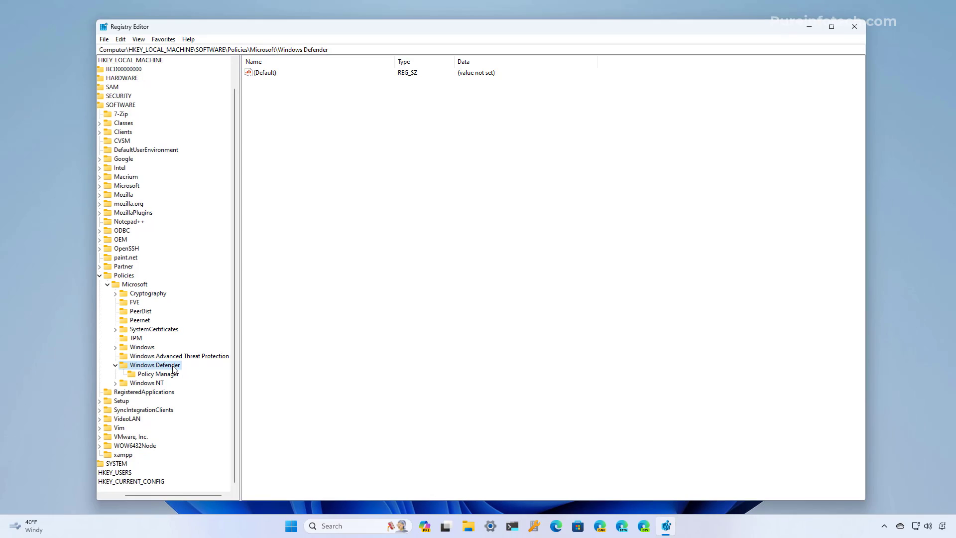
pyautogui.rightClick(183, 387)
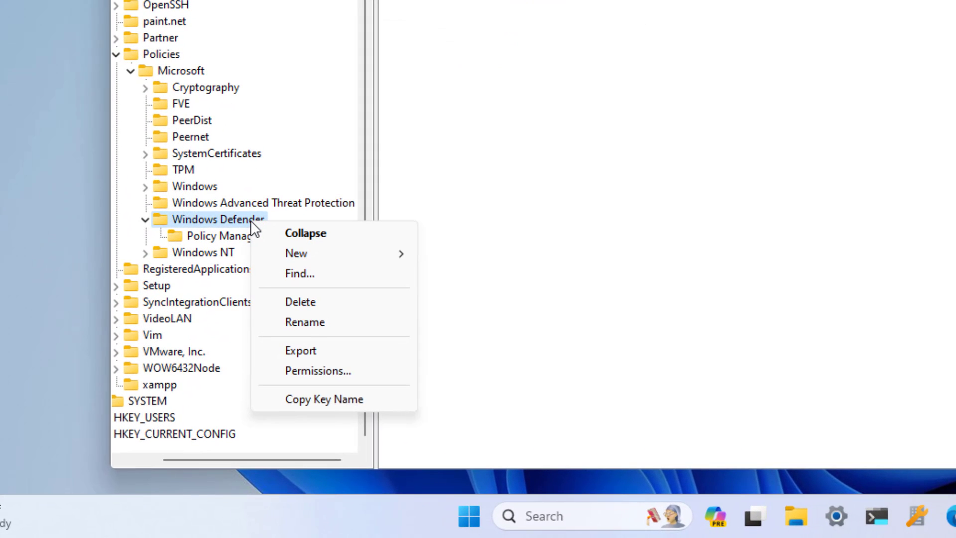
pyautogui.moveTo(304, 254)
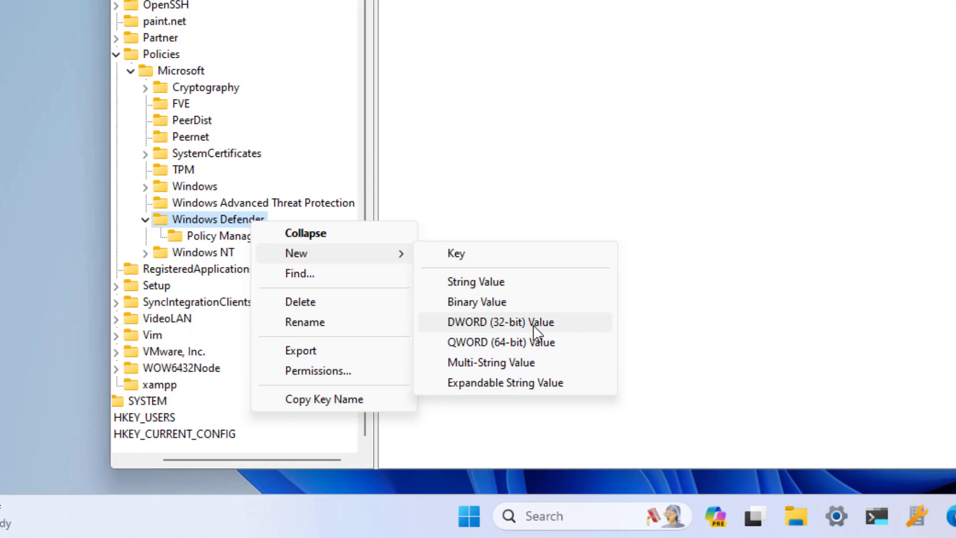
pyautogui.click(535, 324)
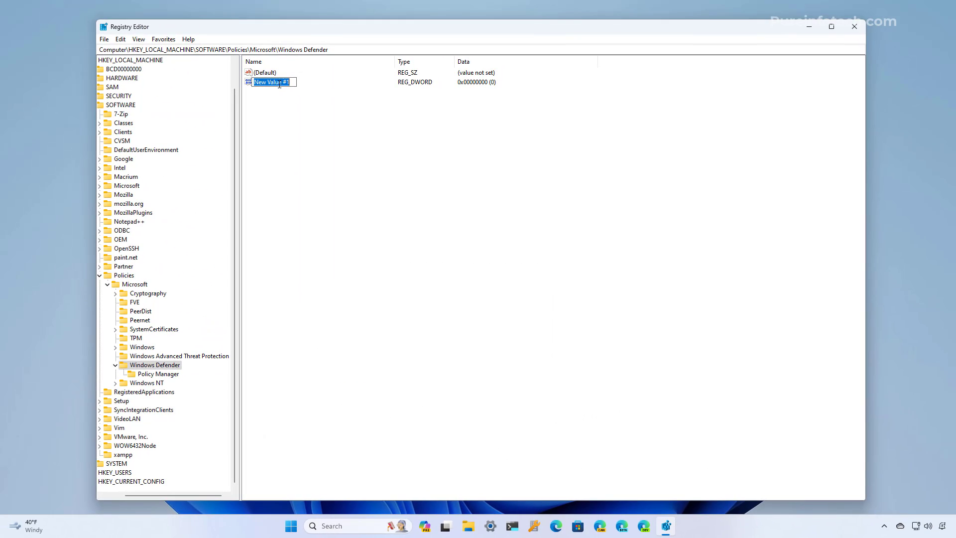
pyautogui.write('DisableAntiSpyware')
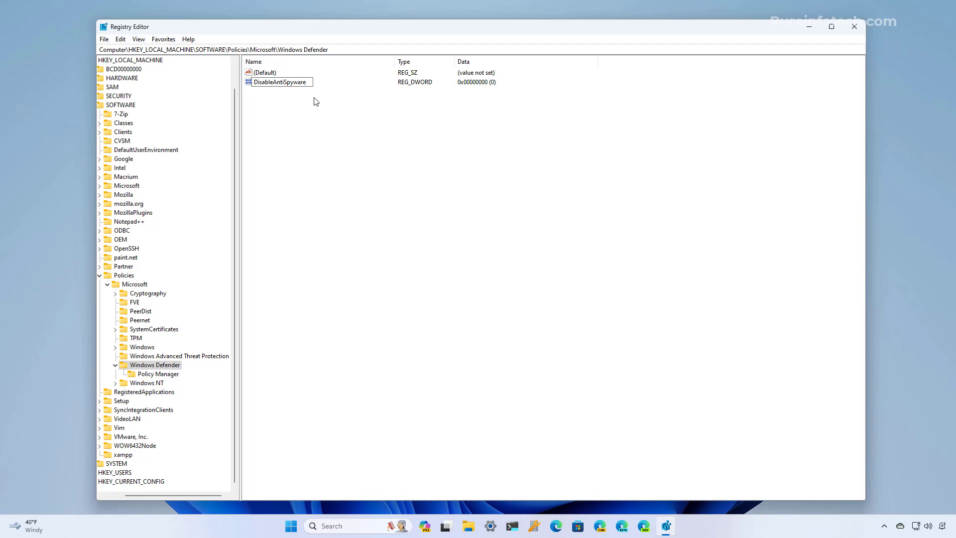
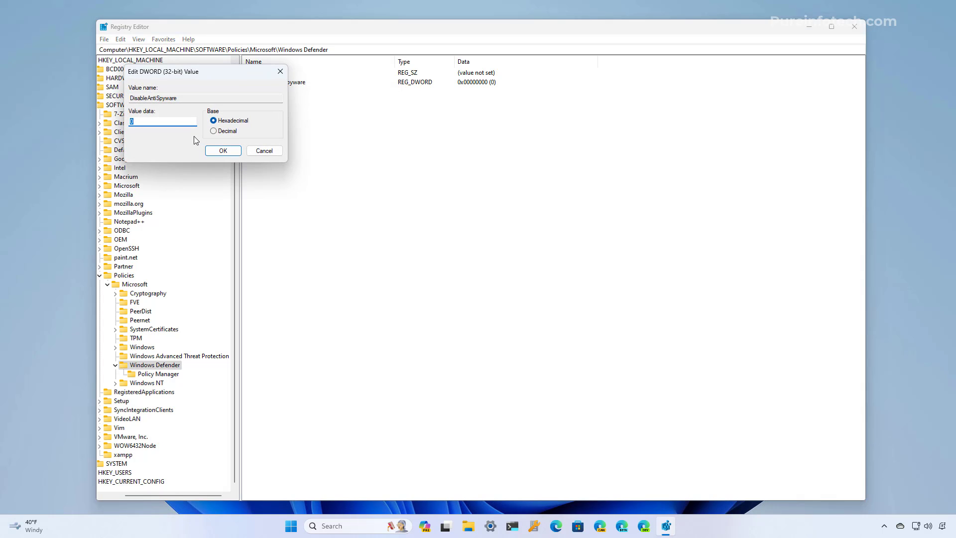
pyautogui.click(224, 151)
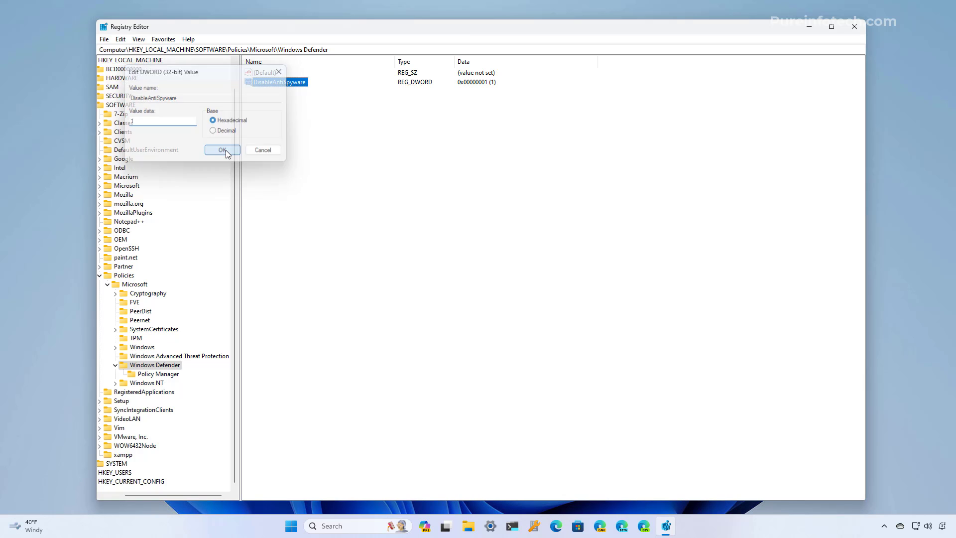
# Create a DWORD (32-bit) value named DisableRealtimeMonitoring in the Windows Defender key and set its data to 1
pyautogui.rightClick(174, 368)
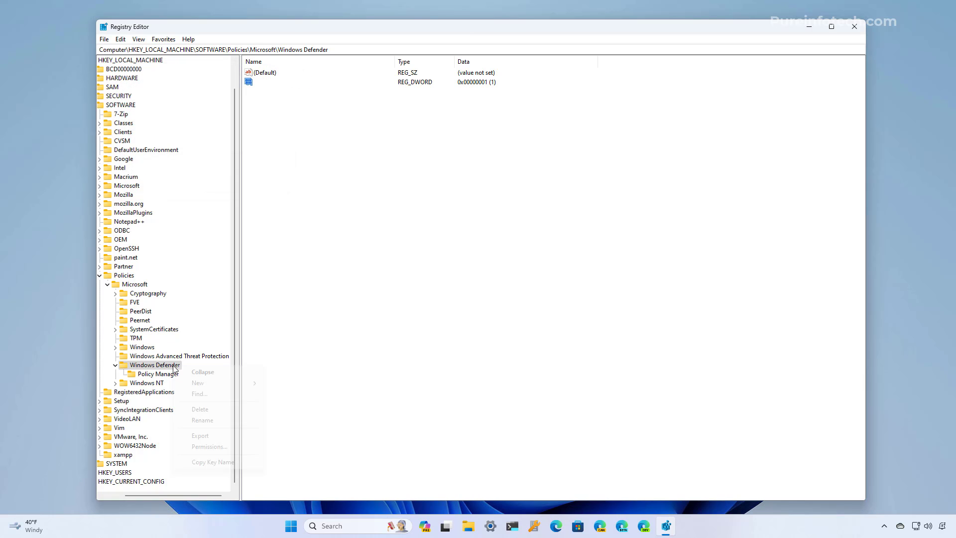
pyautogui.moveTo(215, 383)
pyautogui.click(295, 422)
pyautogui.write('DisableRealtimeMonitoring')
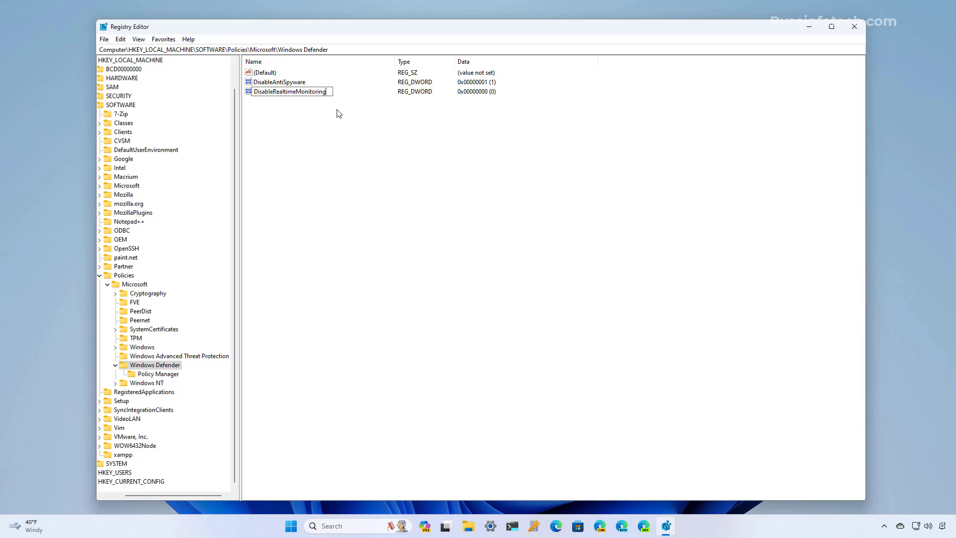
pyautogui.press('Return')
pyautogui.rightClick(321, 94)
pyautogui.click(338, 96)
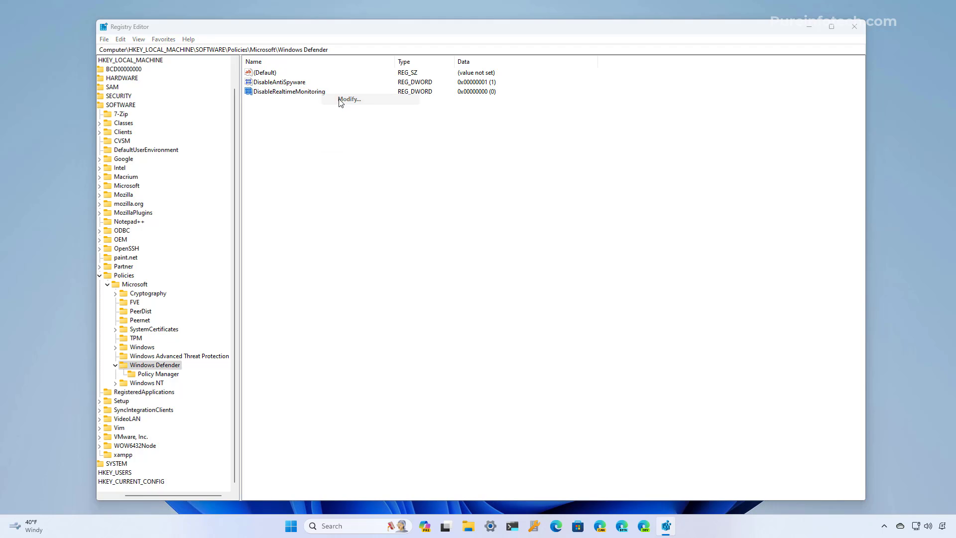
pyautogui.write('1')
pyautogui.click(222, 152)
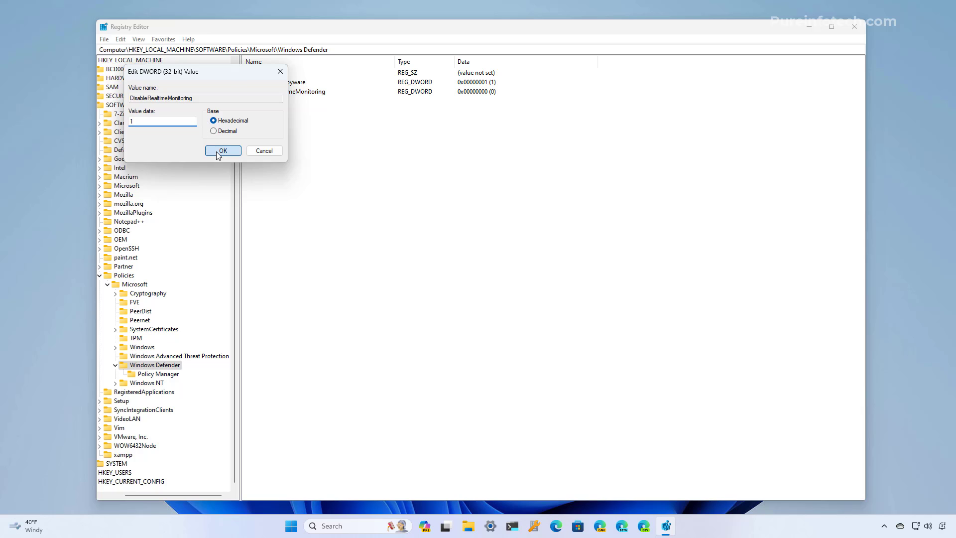
# Create a DWORD (32-bit) value named DisableSpecialRunningModes in the Windows Defender key and set its data to 1
pyautogui.rightClick(179, 366)
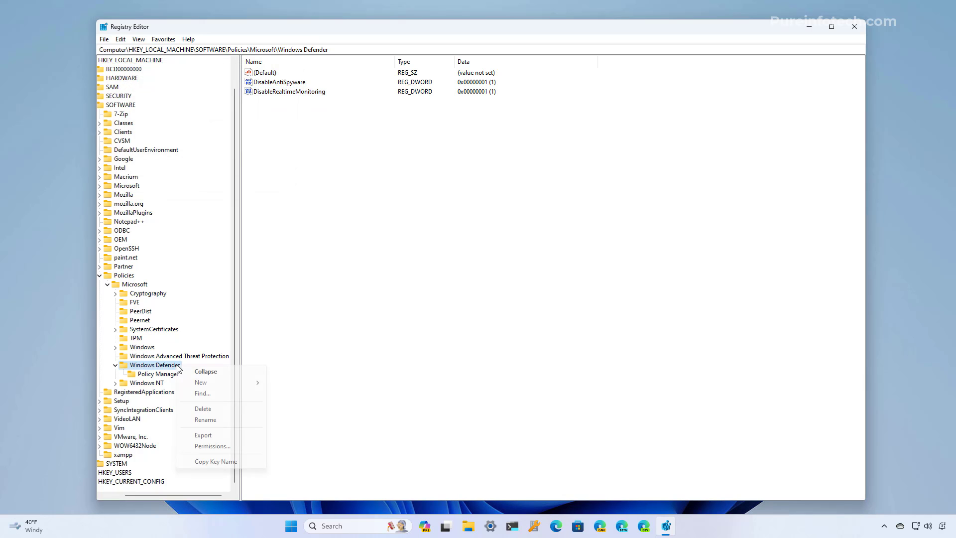
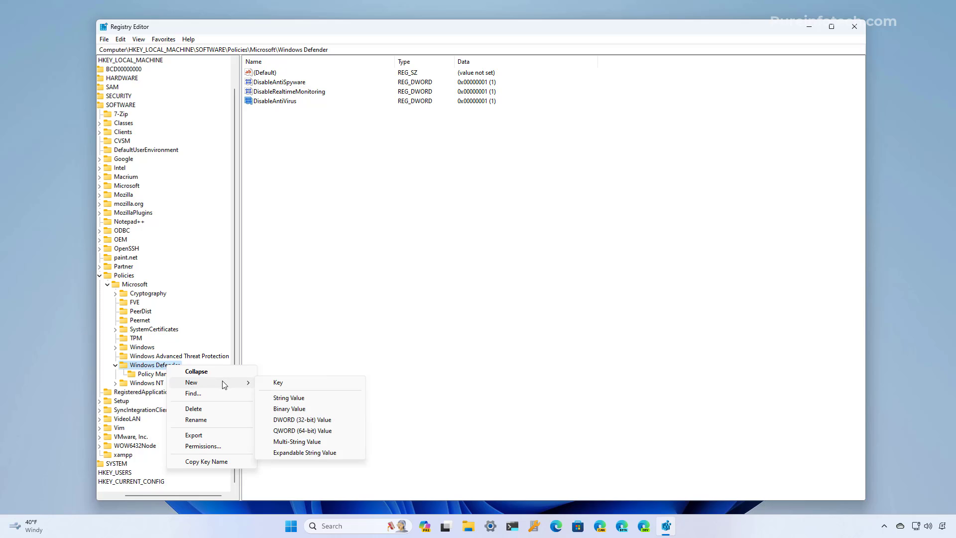
pyautogui.click(315, 419)
pyautogui.write('DisableSpecialRunningModes')
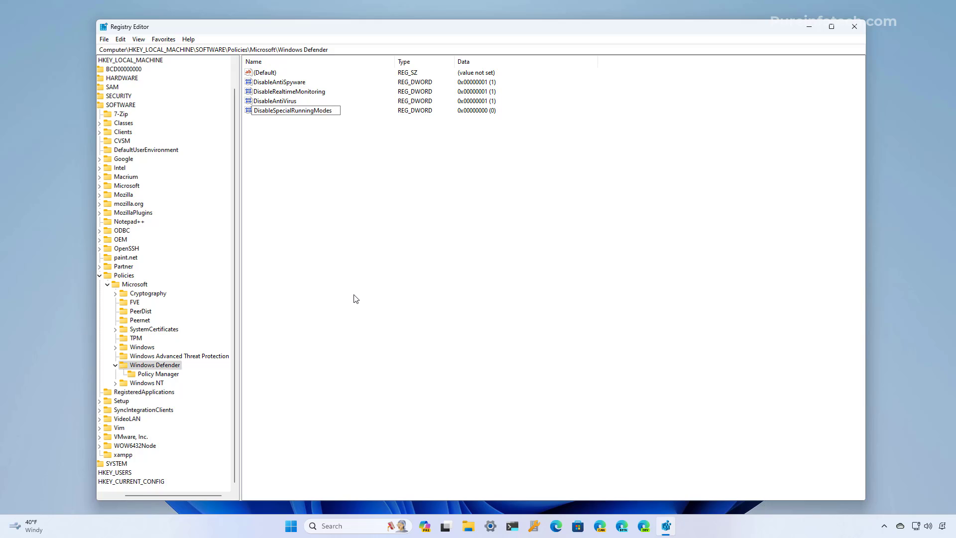
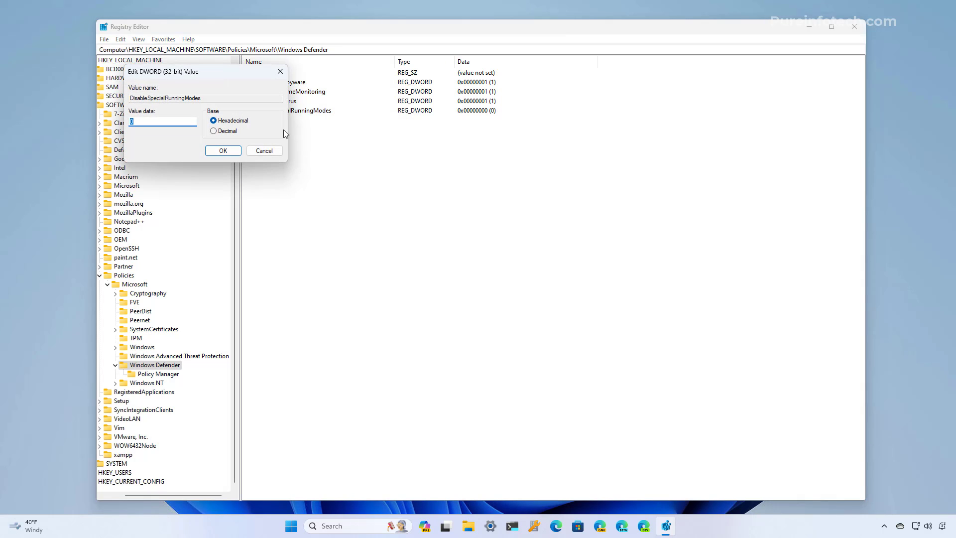
pyautogui.moveTo(231, 77); pyautogui.dragTo(320, 101)
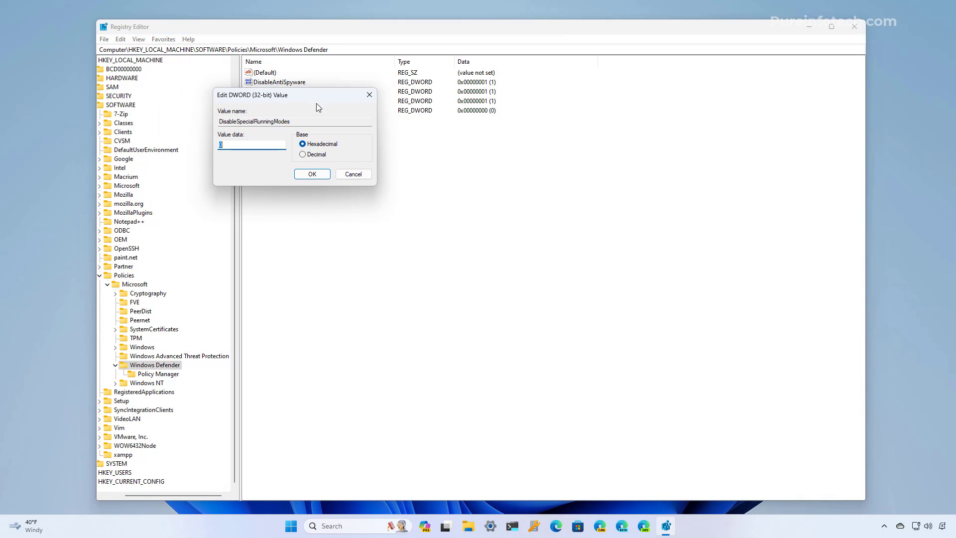
pyautogui.write('1')
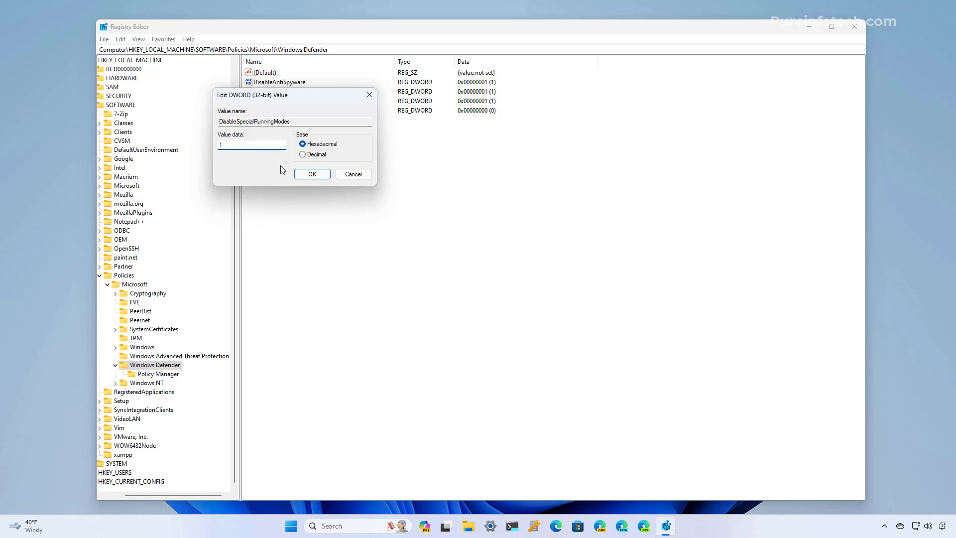
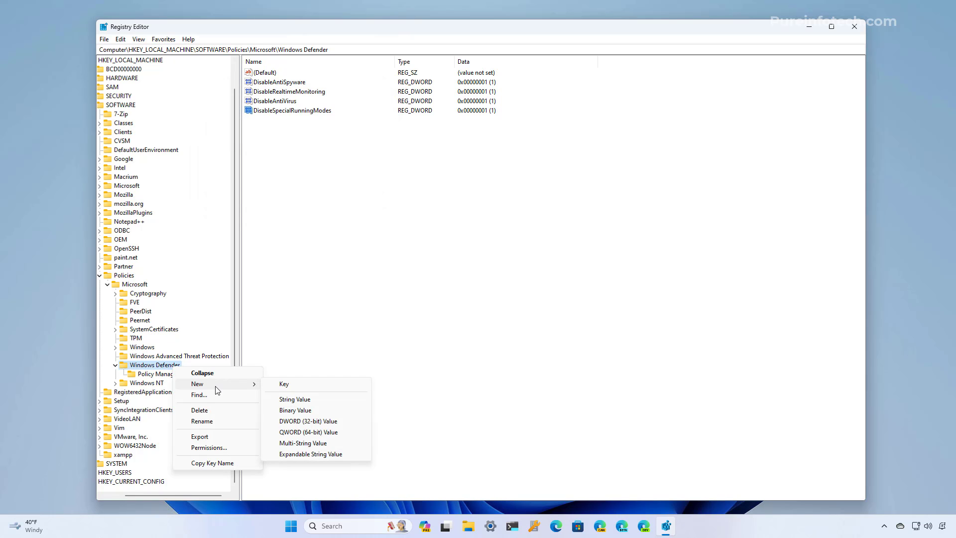
# Add a DWORD (32-bit) value named DisableRoutinelyTakingAction to the Windows Defender key
pyautogui.click(302, 421)
pyautogui.write('DisableRoutinelyTakingAction')
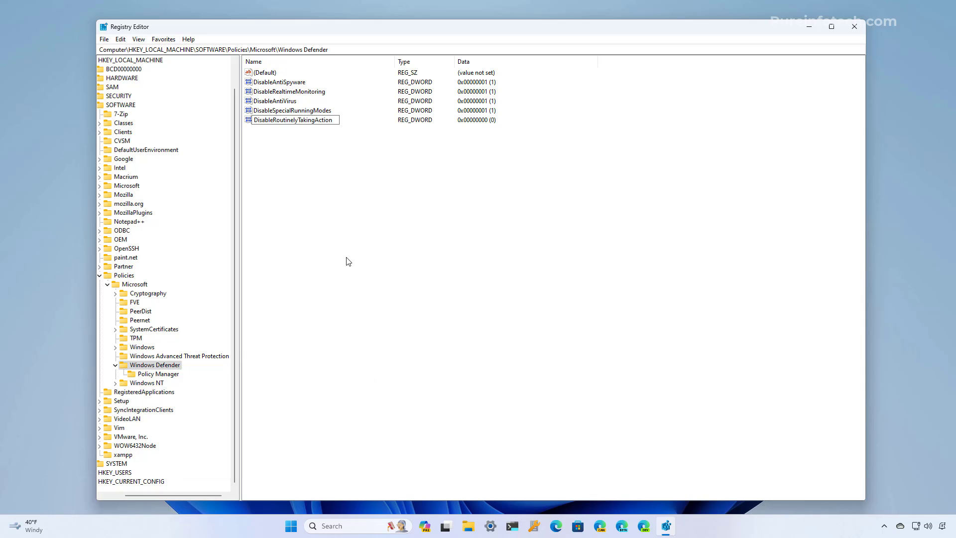
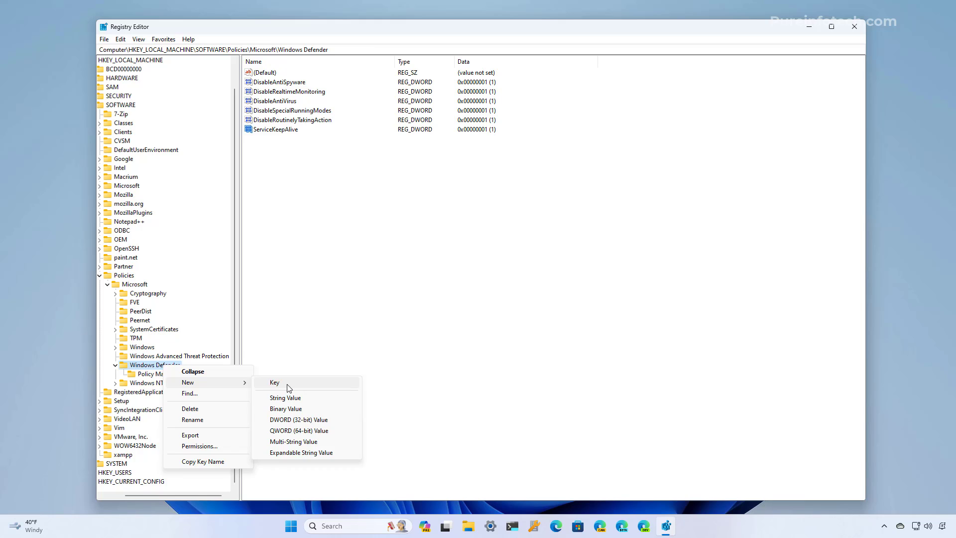
# Create a key named Real-Time Protection under the Windows Defender key
pyautogui.click(274, 383)
pyautogui.write('Real-Time Protection')
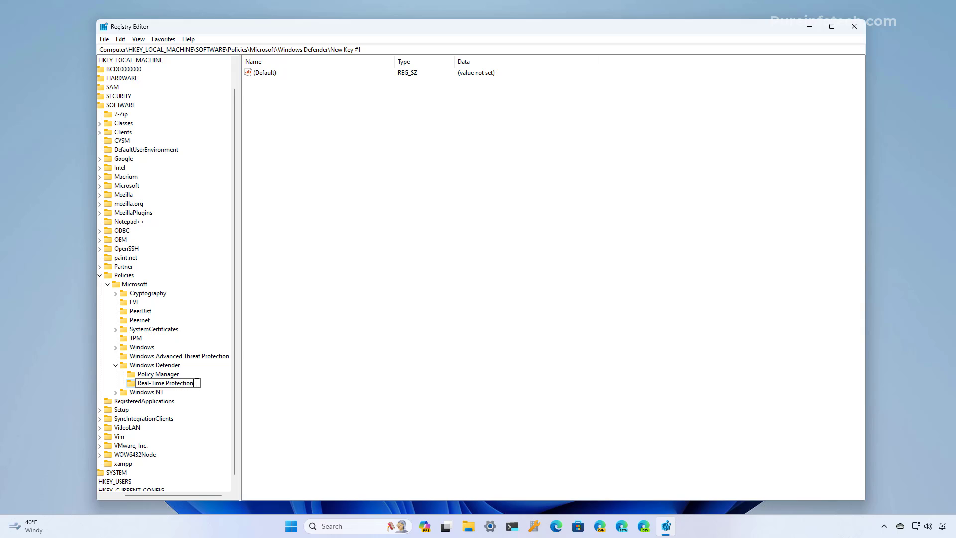
pyautogui.press('Return')
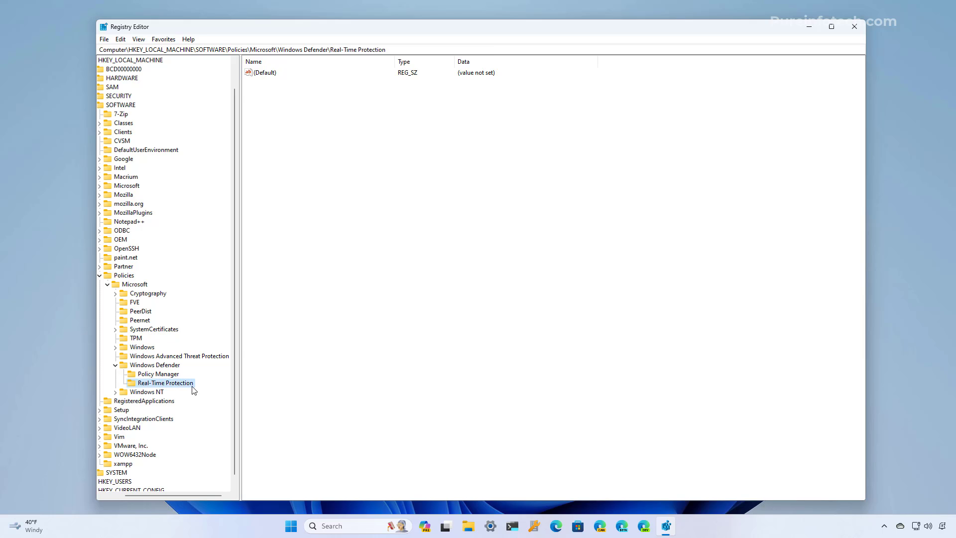
# Create a DWORD (32-bit) value named DisableBehaviorMonitoring in the Real-Time Protection key and set its data to 1
pyautogui.rightClick(191, 388)
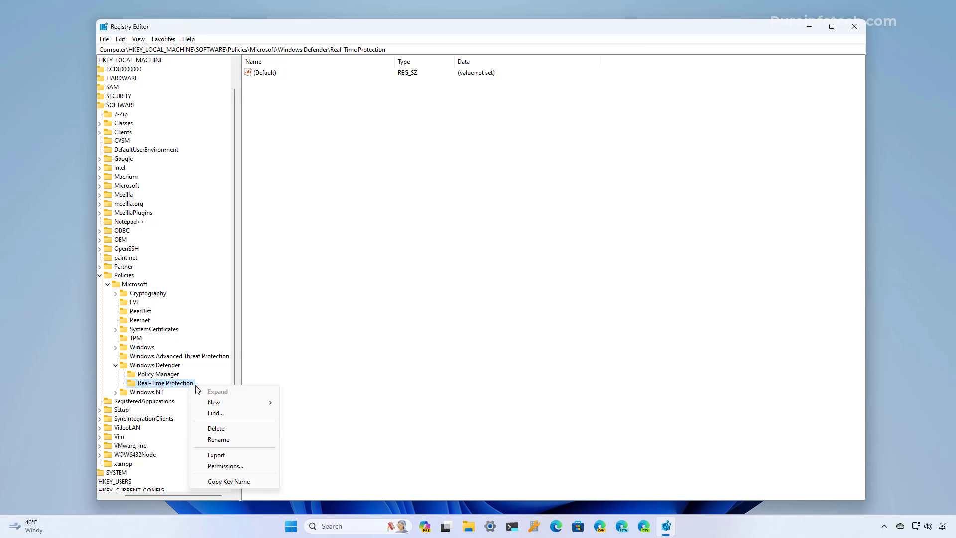
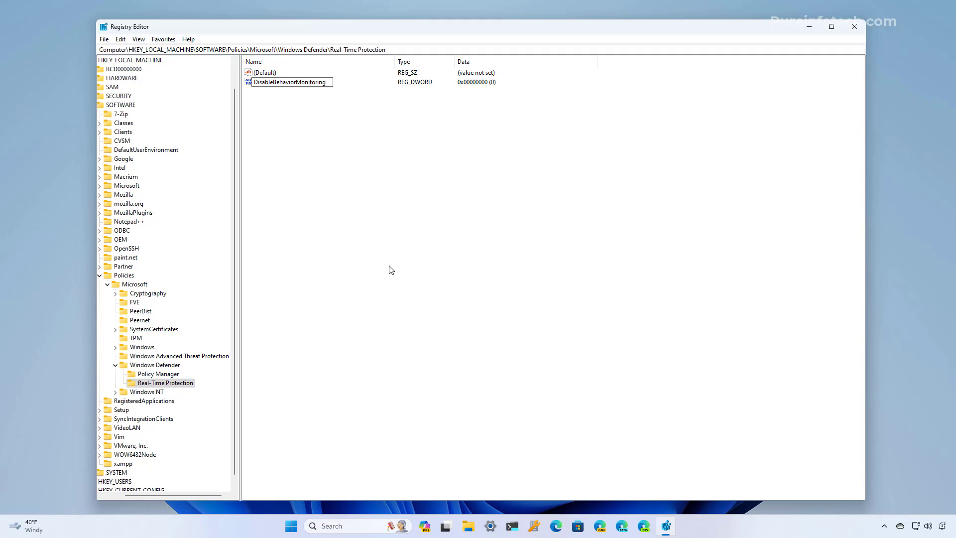
pyautogui.press('Return')
pyautogui.rightClick(315, 84)
pyautogui.click(386, 92)
pyautogui.moveTo(211, 74); pyautogui.dragTo(358, 126)
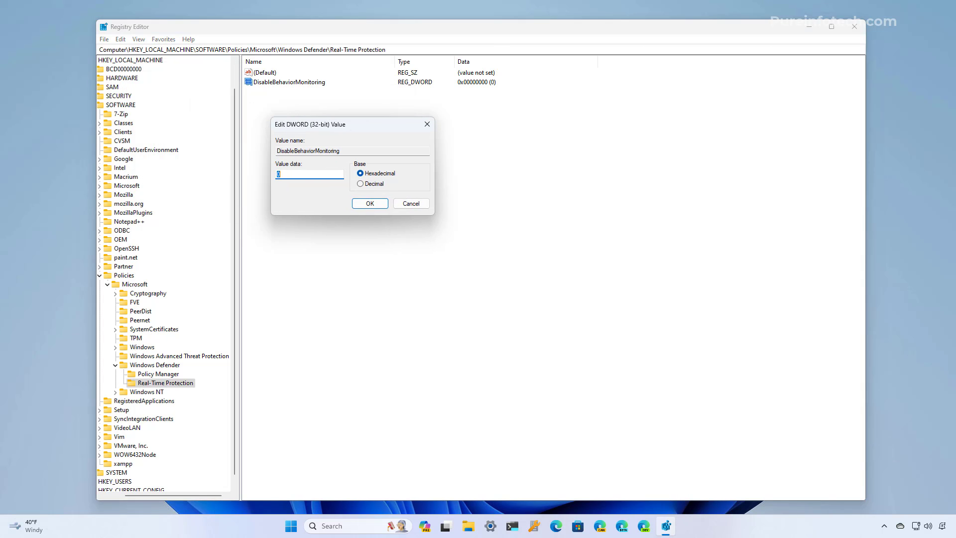
pyautogui.write('1')
pyautogui.click(376, 207)
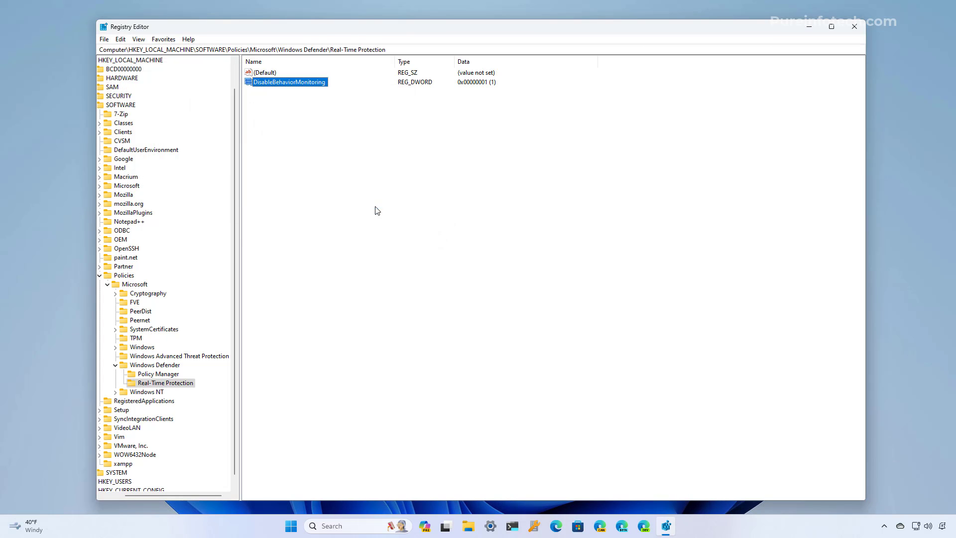
# Create a DWORD (32-bit) value named DisableOnAccessProtection in the Real-Time Protection key and set its data to 1
pyautogui.rightClick(192, 388)
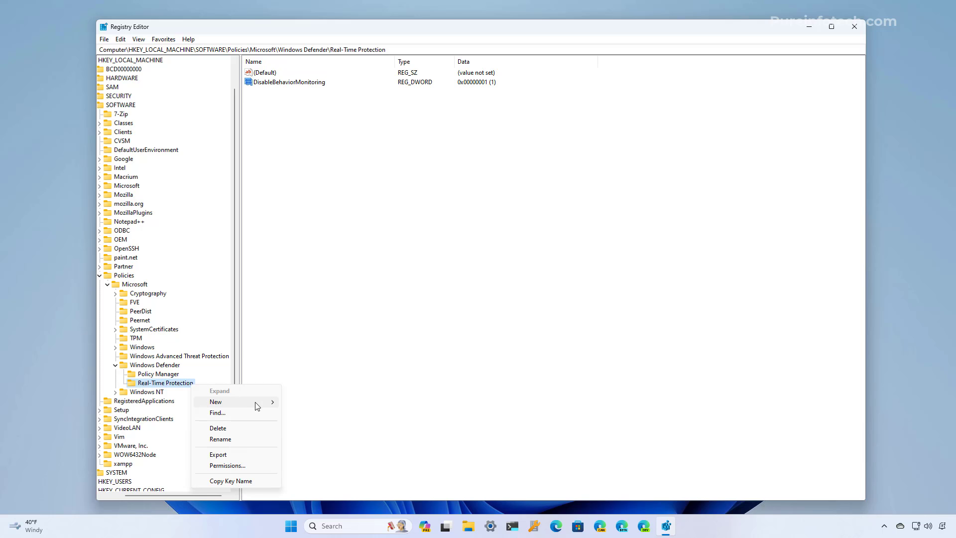
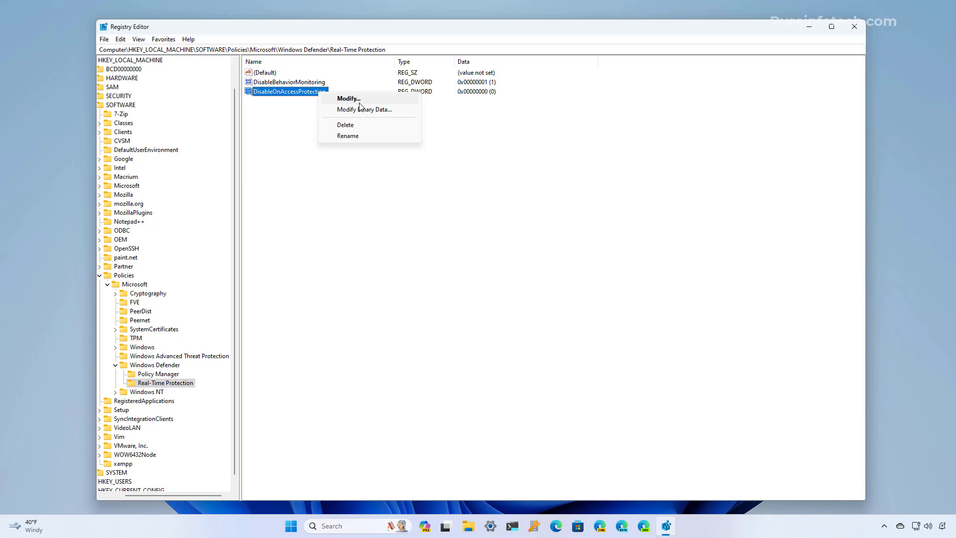
pyautogui.click(360, 100)
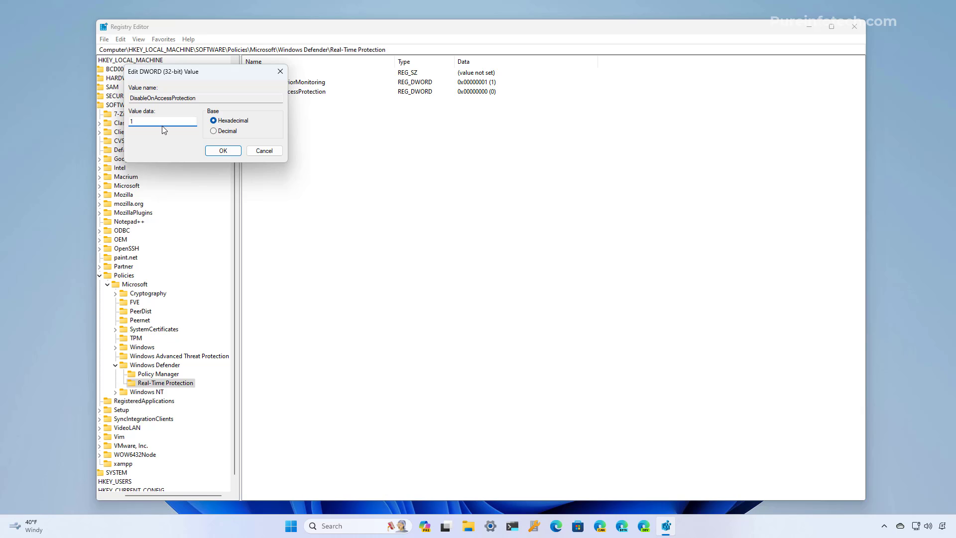
pyautogui.press('Return')
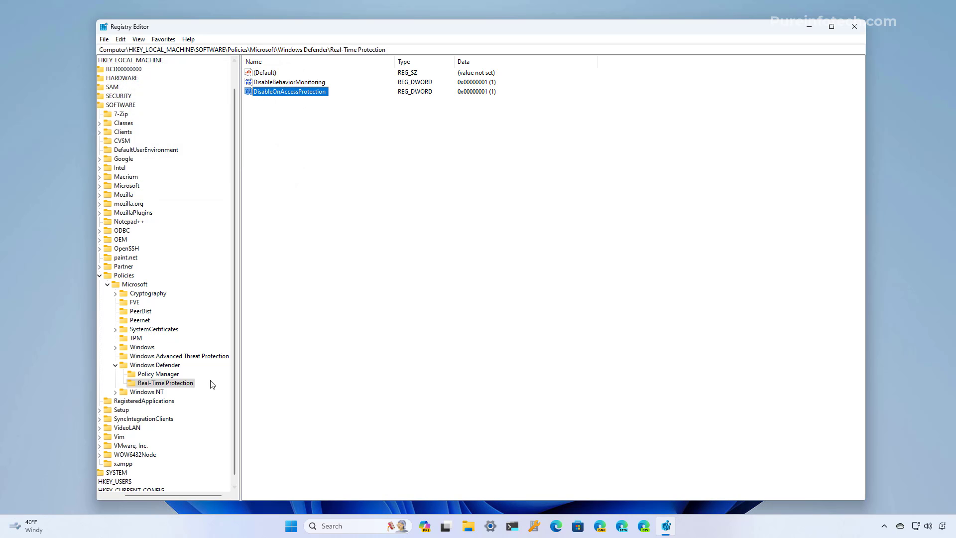
# Add DWORD (32-bit) values named DisableRealtimeMonitoring and DisableScanOnRealtimeEnable to the Real-Time Protection key
pyautogui.rightClick(191, 385)
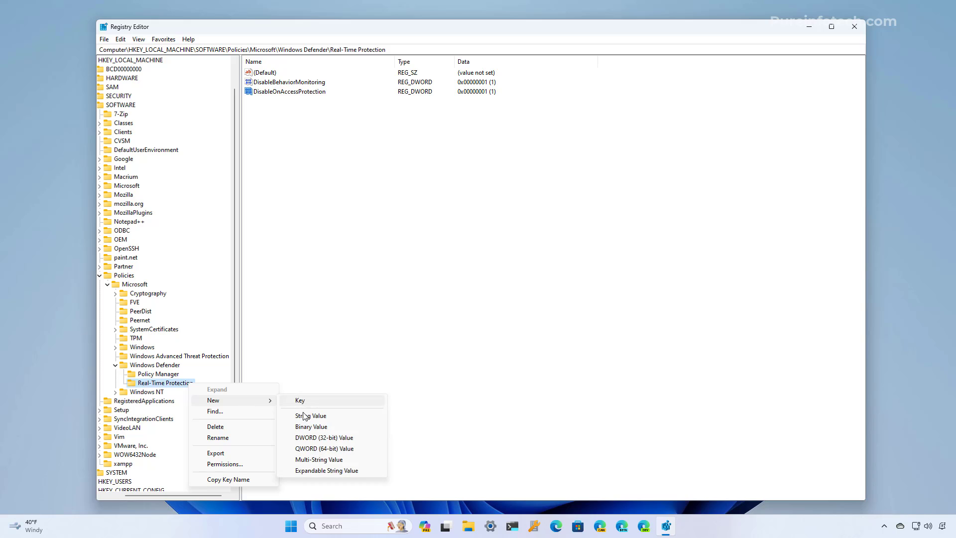
pyautogui.click(317, 438)
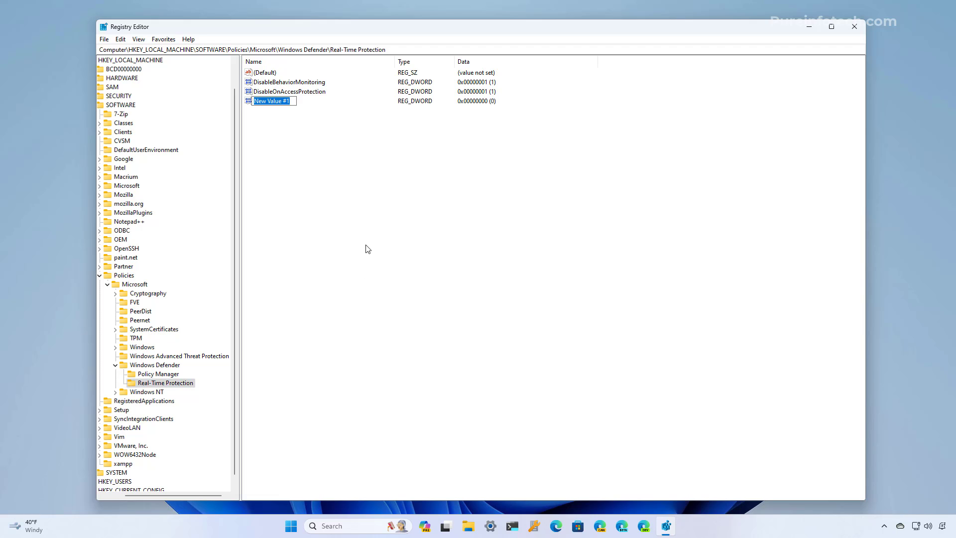
pyautogui.write('DisableRealtimeMonitoring')
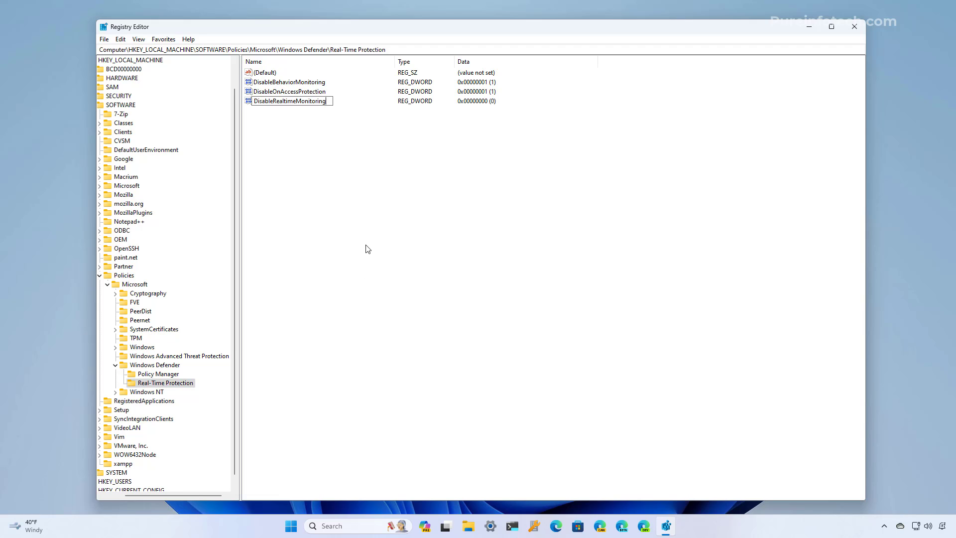
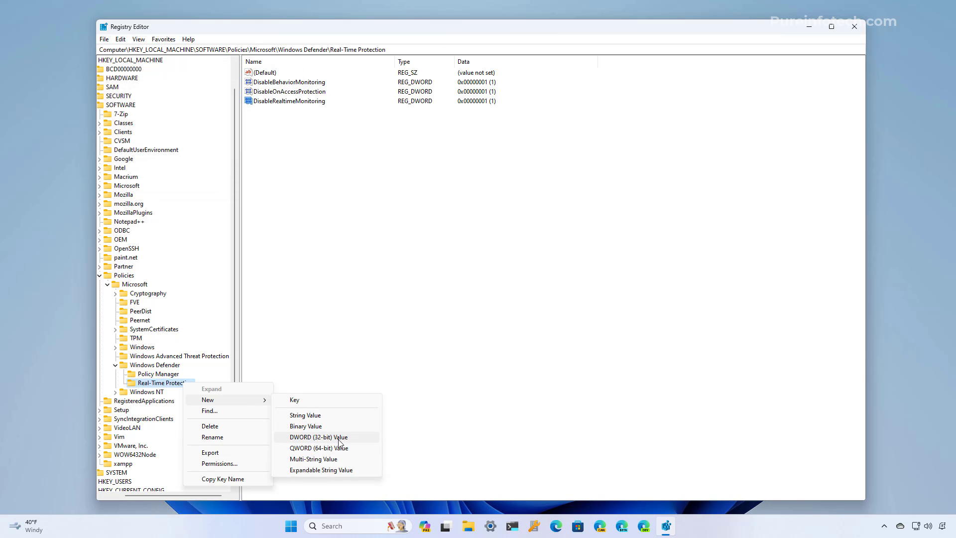
pyautogui.click(338, 439)
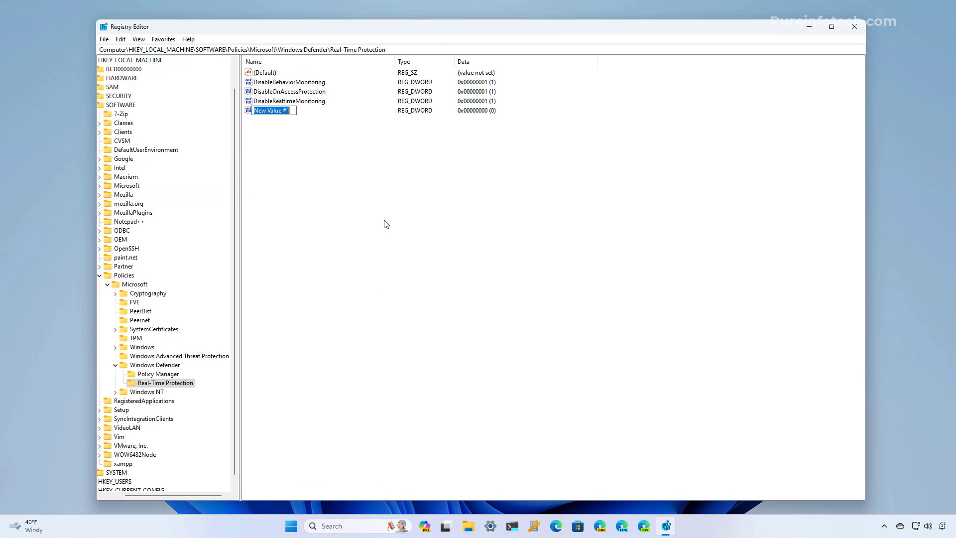
pyautogui.write('DisableScanOnRealtimeEnable')
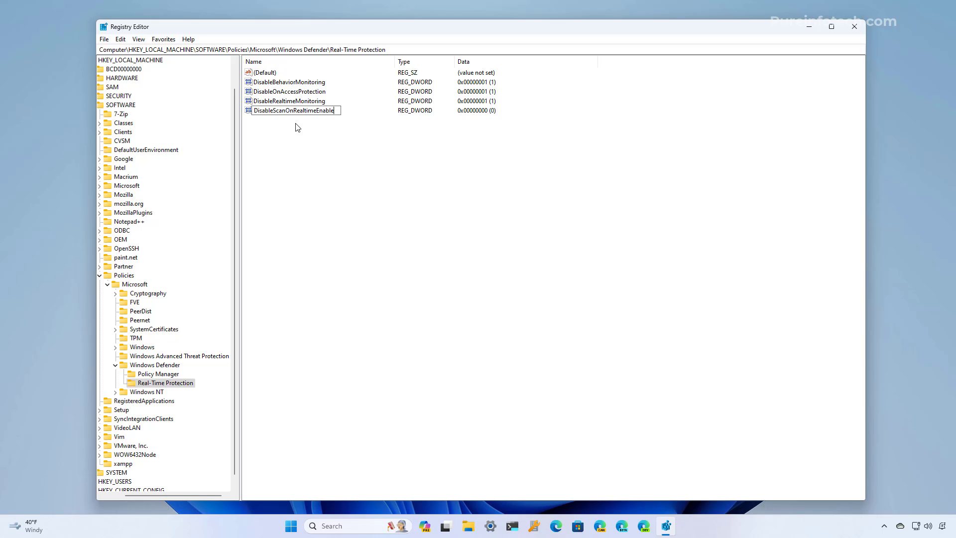
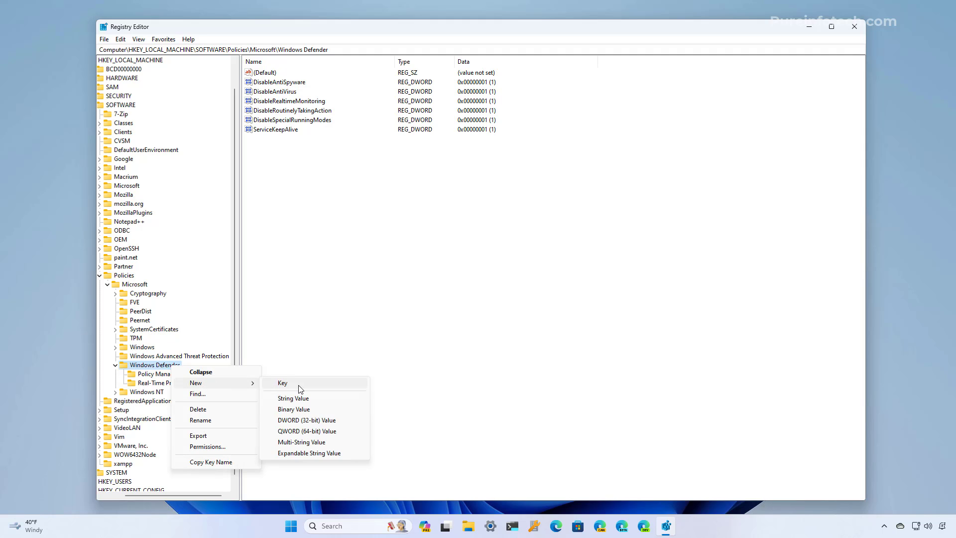
# Create a key named Signature Updates under the Windows Defender key
pyautogui.click(300, 383)
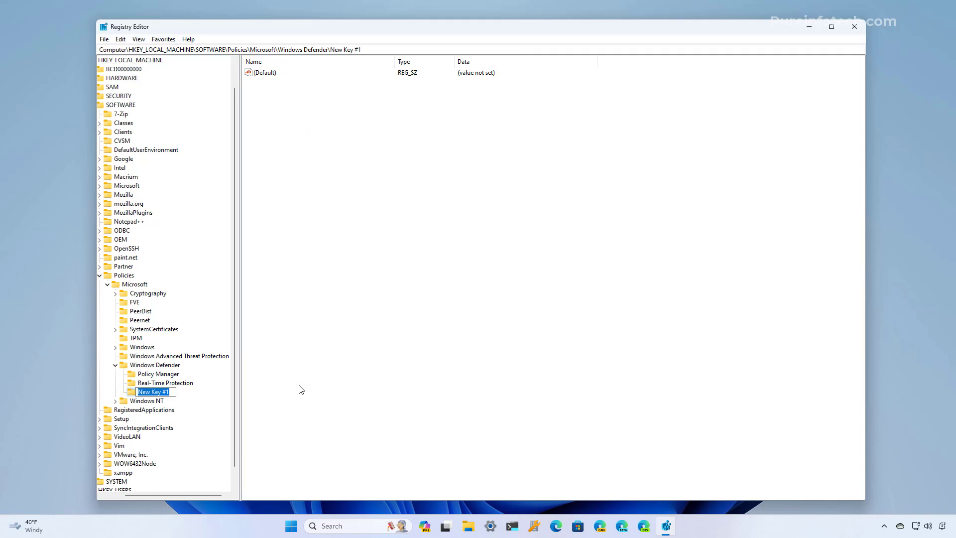
pyautogui.write('Signature Updates')
pyautogui.press('Return')
# Add a DWORD (32-bit) value named ForceUpdateFromMU to the Signature Updates key and open its data for editing
pyautogui.rightClick(186, 395)
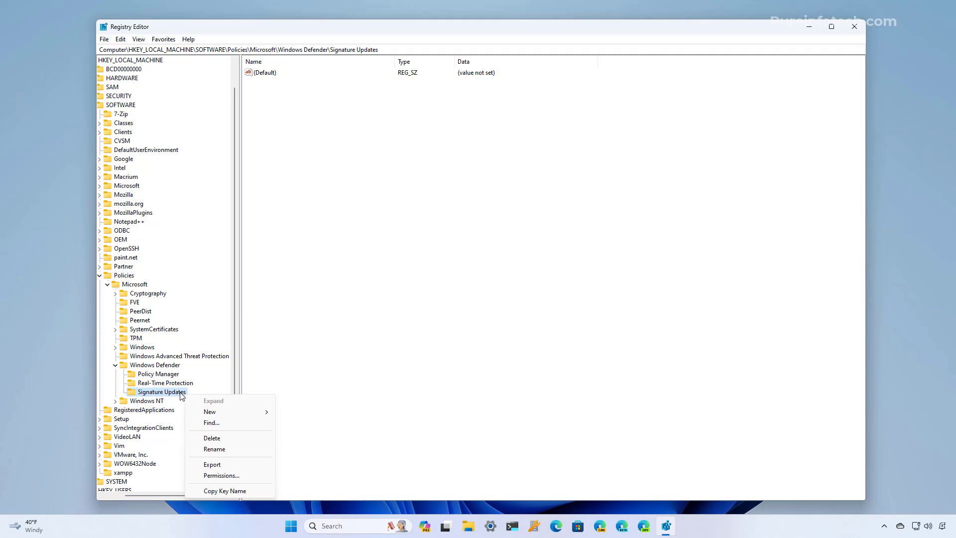
pyautogui.moveTo(229, 411)
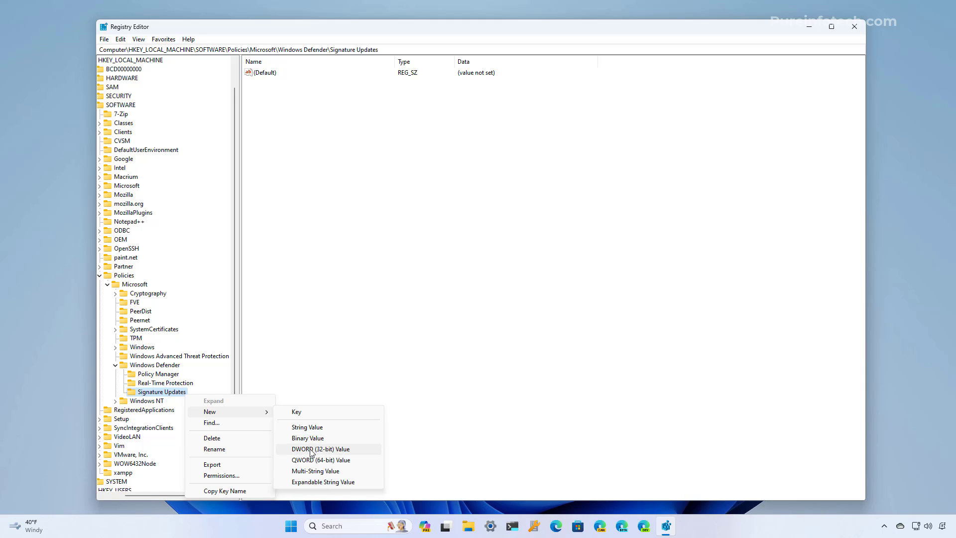
pyautogui.click(311, 449)
pyautogui.write('ForceUpdateFromMU')
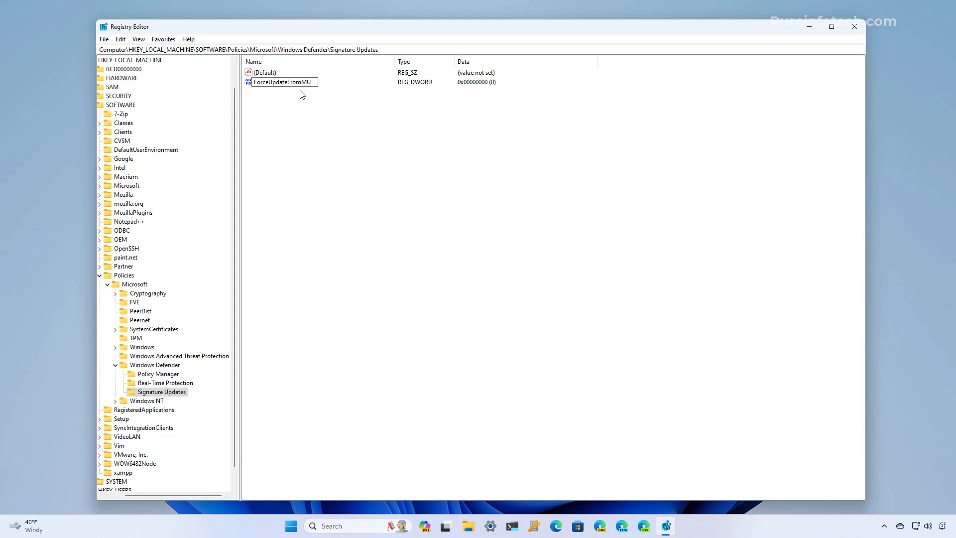
pyautogui.press('Return')
pyautogui.doubleClick(288, 83)
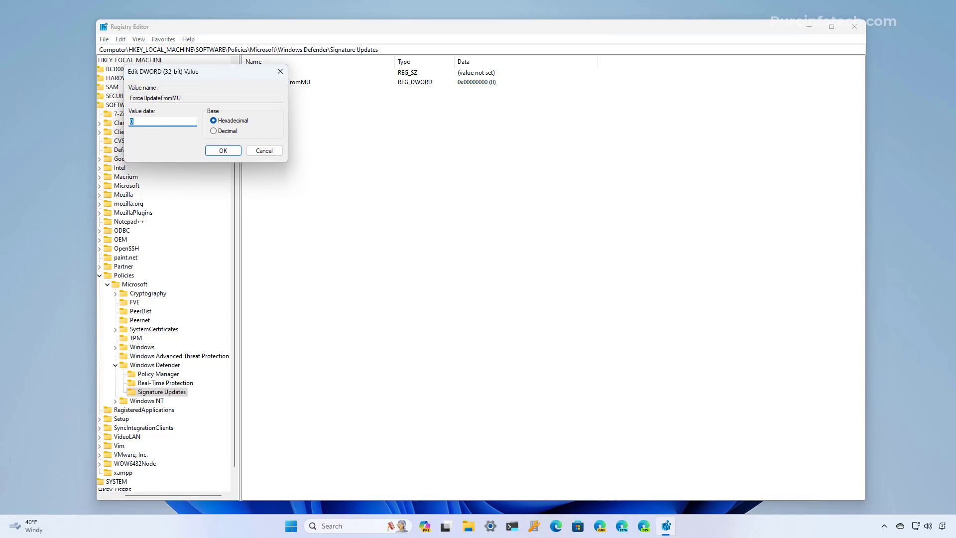
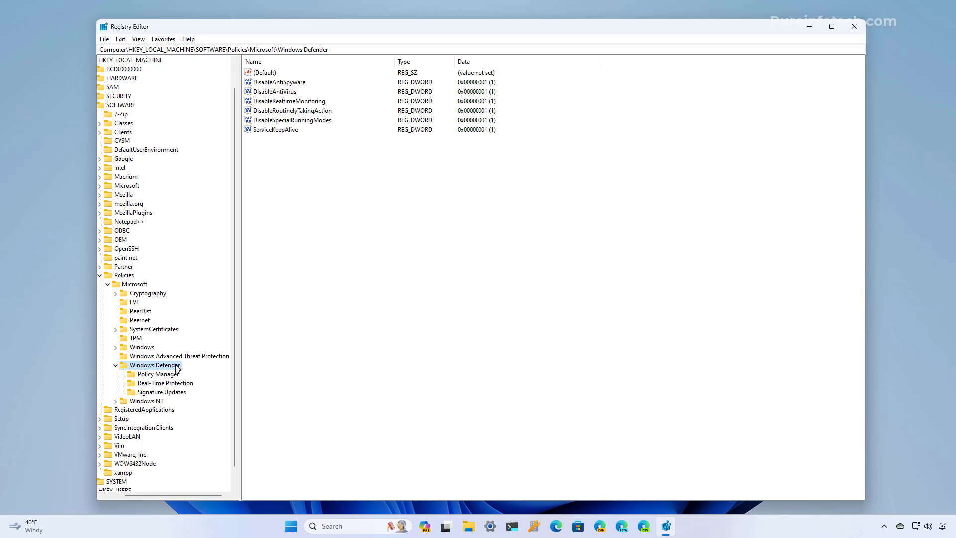
# Create a key named Spynet under the Windows Defender key
pyautogui.rightClick(177, 368)
pyautogui.moveTo(239, 382)
pyautogui.click(305, 383)
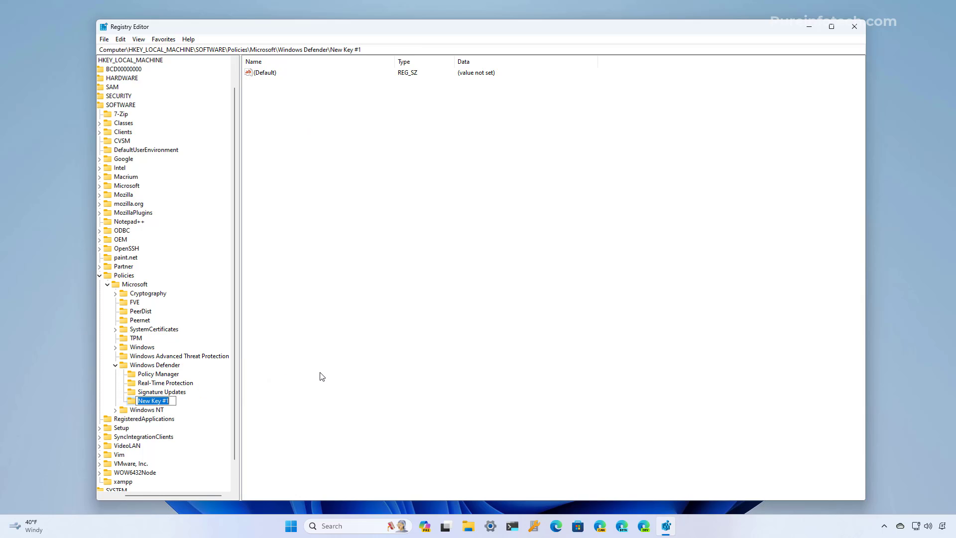
pyautogui.write('Spynet')
pyautogui.click(168, 403)
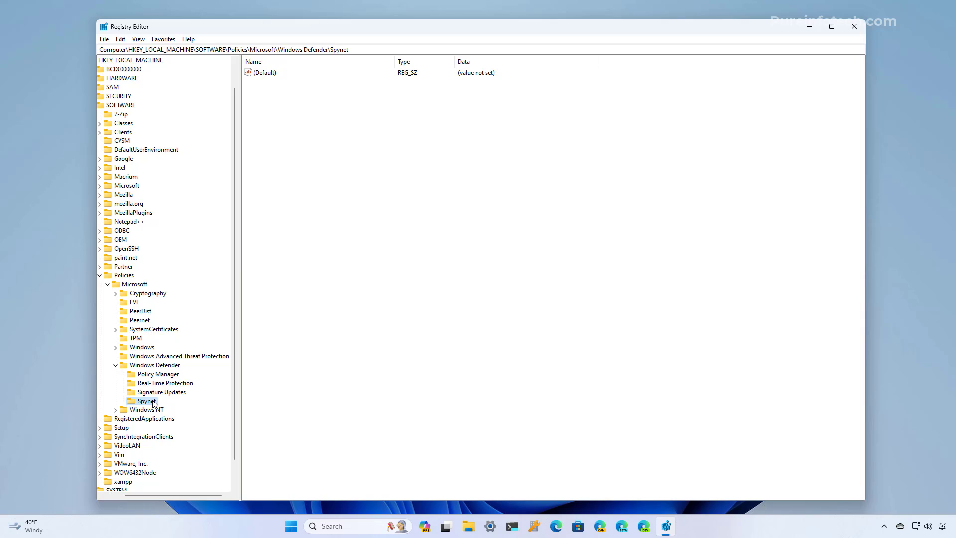
# Create a DWORD (32-bit) value named DisableBlockAtFirstSeen in the Spynet key and set its data to 1
pyautogui.rightClick(153, 403)
pyautogui.moveTo(199, 418)
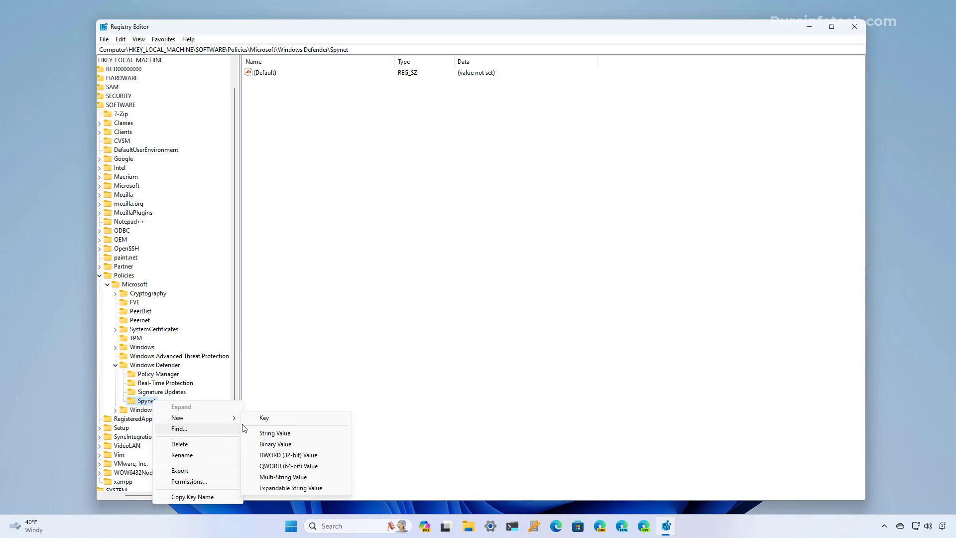
pyautogui.click(292, 456)
pyautogui.write('DisableBlockAtFirstSeen')
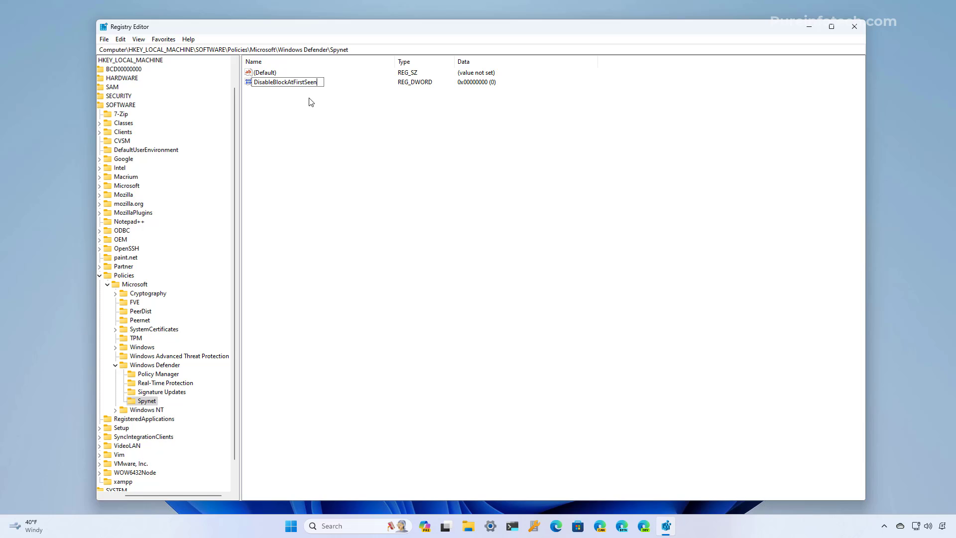
pyautogui.press('Return')
pyautogui.rightClick(310, 84)
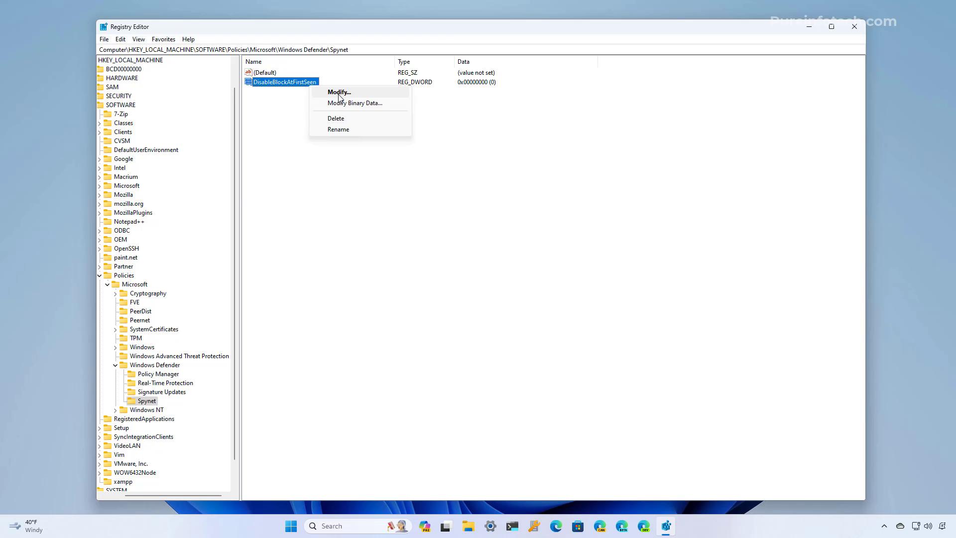
pyautogui.click(339, 94)
pyautogui.write('1')
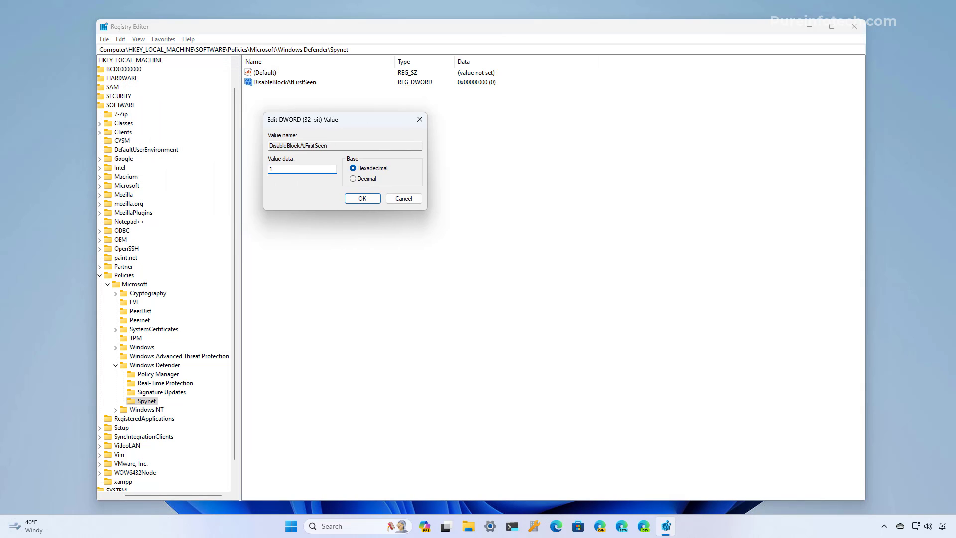
pyautogui.click(366, 199)
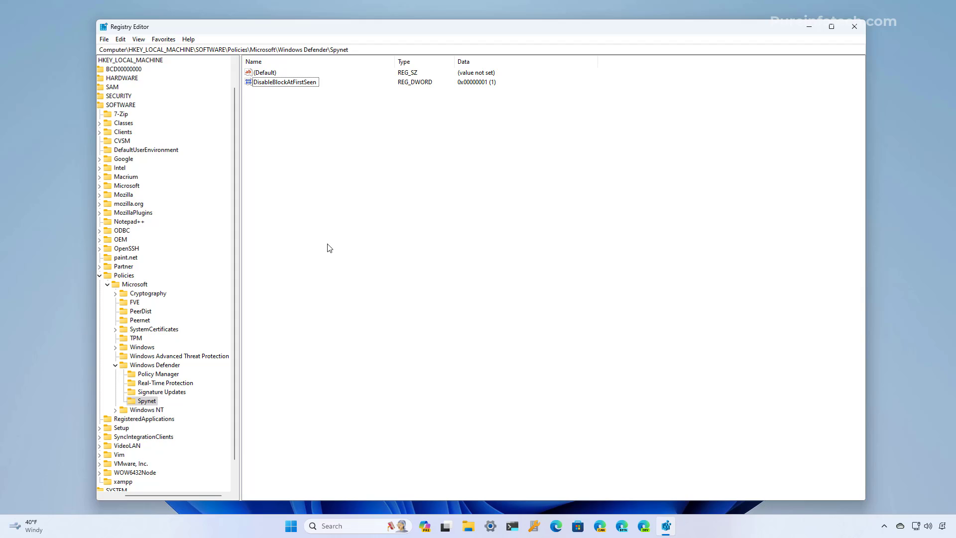
# Close the Registry Editor and restart the computer
pyautogui.click(860, 32)
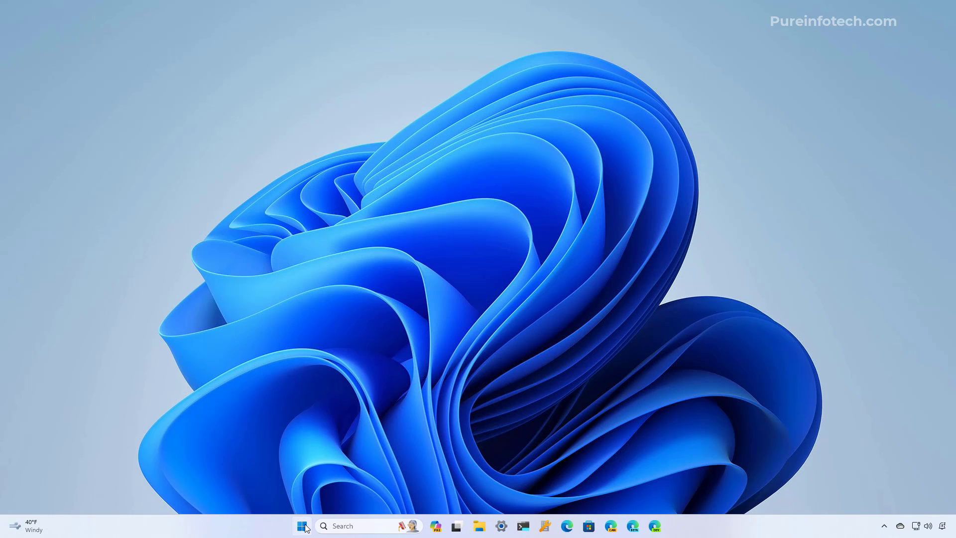
pyautogui.click(301, 525)
pyautogui.click(602, 491)
pyautogui.click(608, 474)
# Open Windows Security and check the antivirus status under Virus & threat protection
pyautogui.press('super')
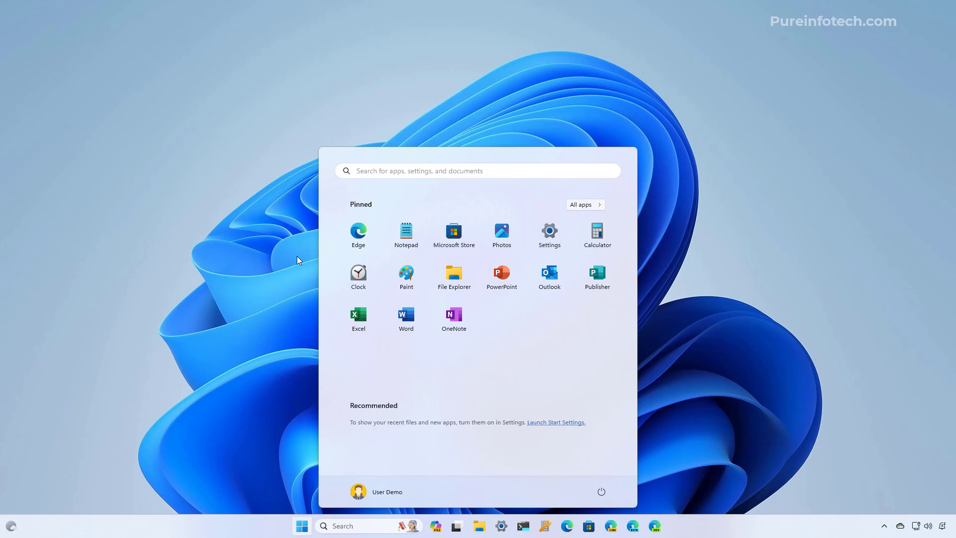
pyautogui.write('windows')
pyautogui.press('Return')
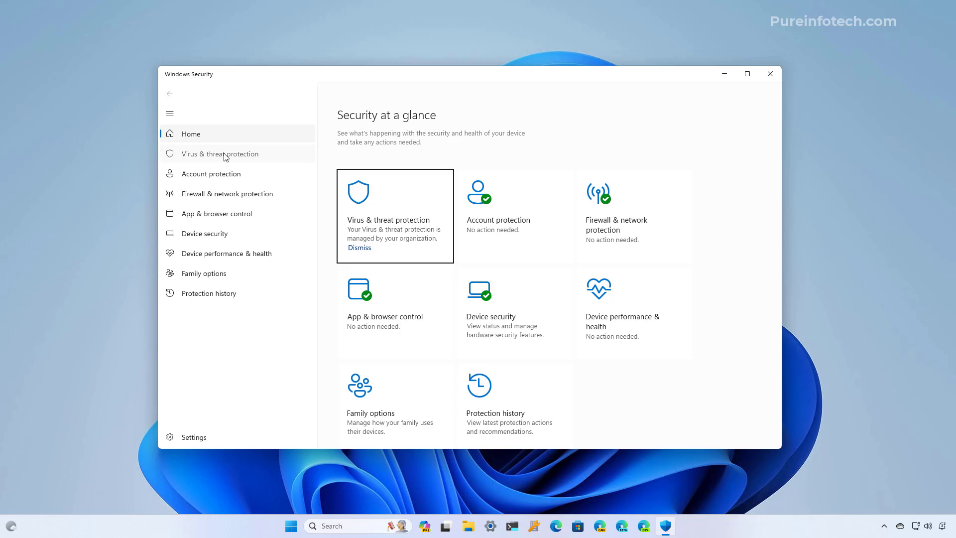
pyautogui.click(225, 155)
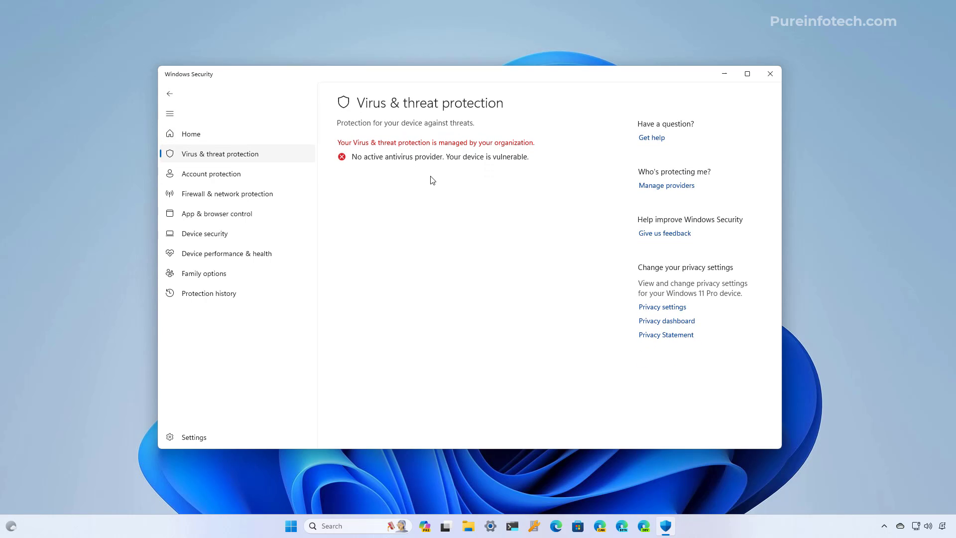
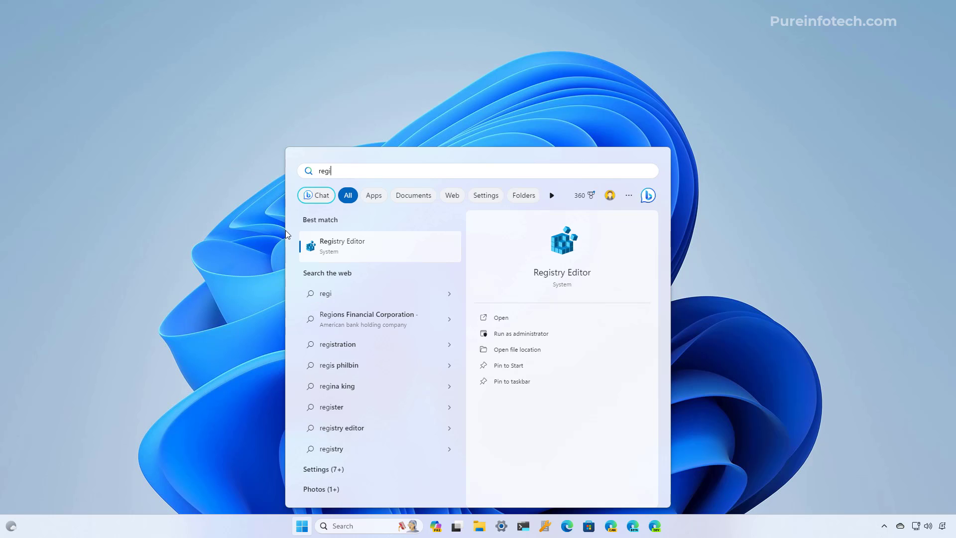
# Open the Registry Editor with administrator approval and go to HKEY_LOCAL_MACHINE\SOFTWARE\Policies\Microsoft\Windows Defender
pyautogui.click(327, 247)
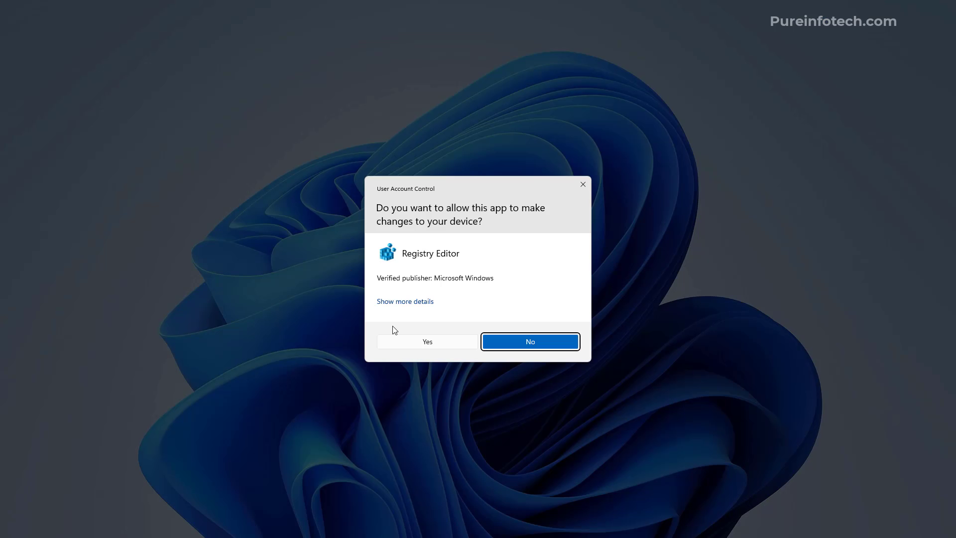
pyautogui.click(503, 342)
pyautogui.write('HKEY_LOCAL_MACHINE\\SOFTWARE\\Policies\\Microsoft\\Windows Defender')
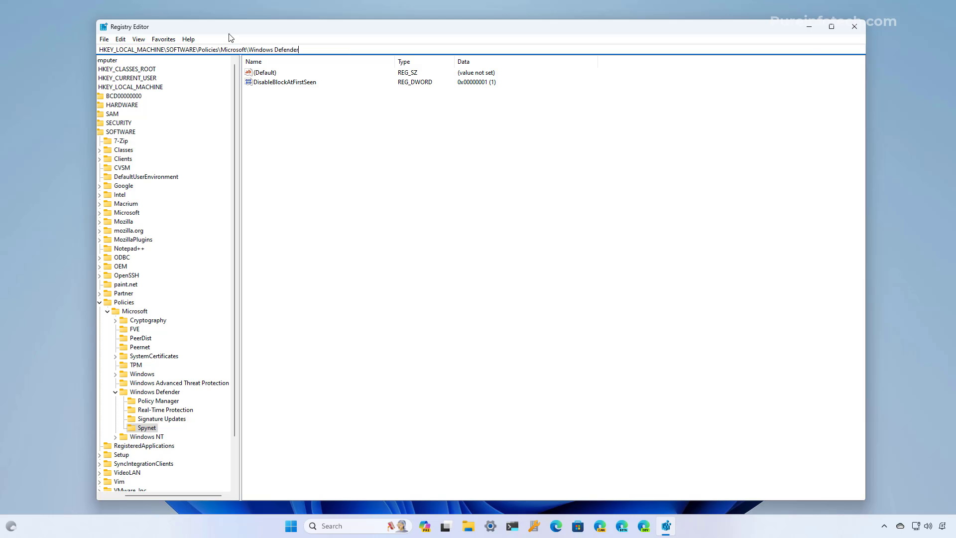
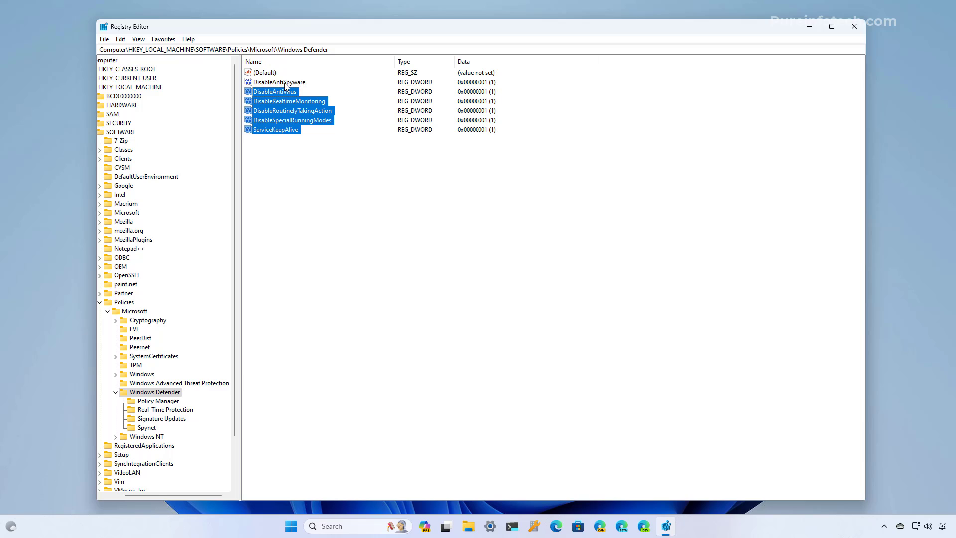
# Delete all the DWORD values from DisableAntiSpyware through ServiceKeepAlive in the Windows Defender key
pyautogui.keyDown('ctrl'); pyautogui.click(285, 84); pyautogui.keyUp('ctrl')
pyautogui.rightClick(286, 92)
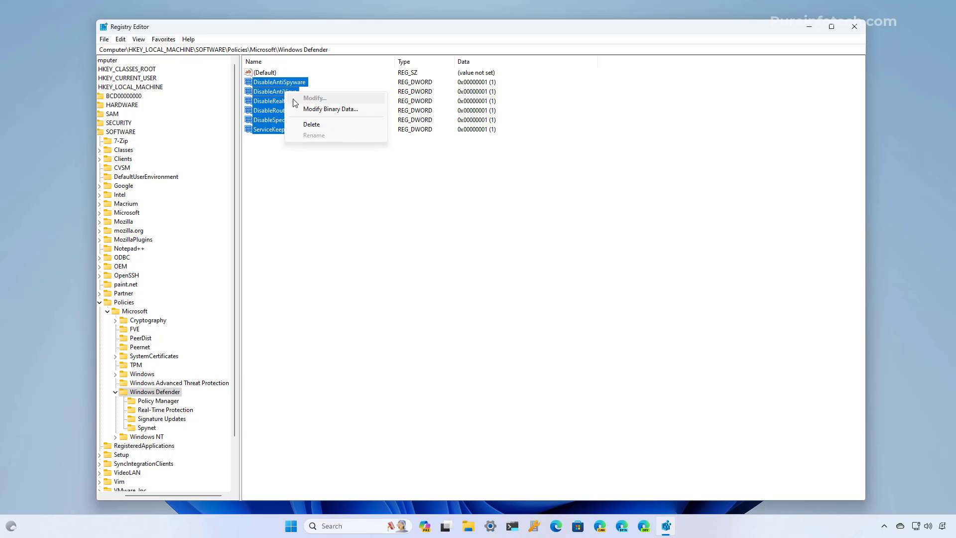
pyautogui.click(313, 124)
pyautogui.click(554, 265)
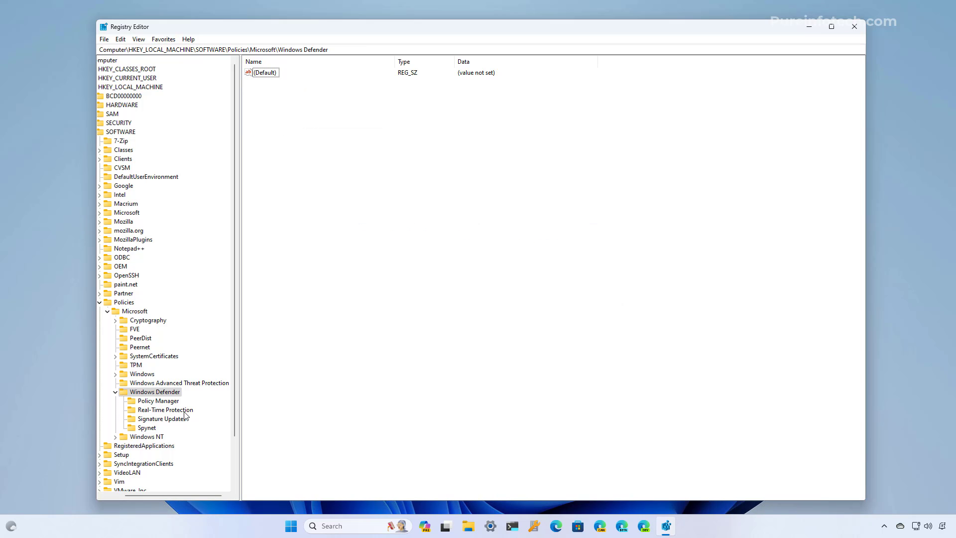
# Delete the Real-Time Protection key under the Windows Defender key
pyautogui.click(185, 410)
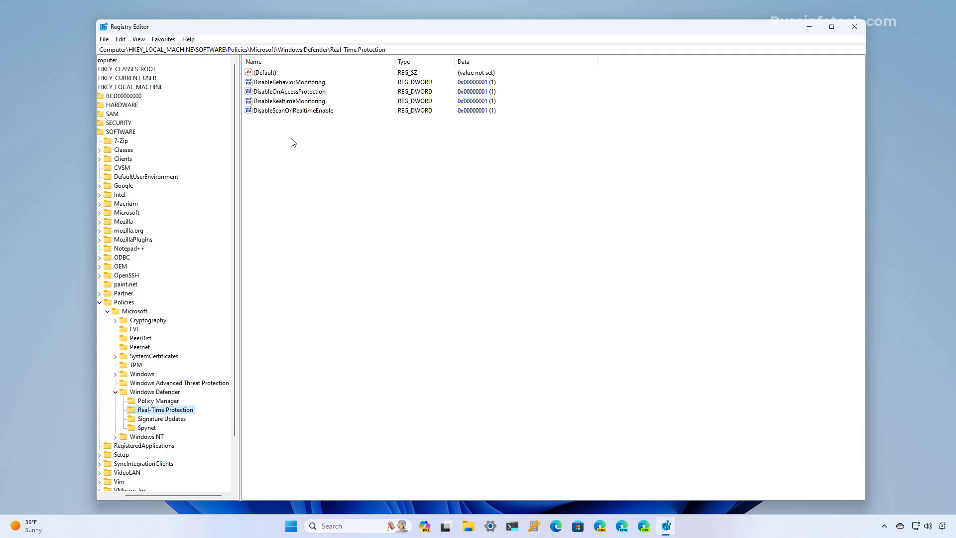
pyautogui.rightClick(189, 412)
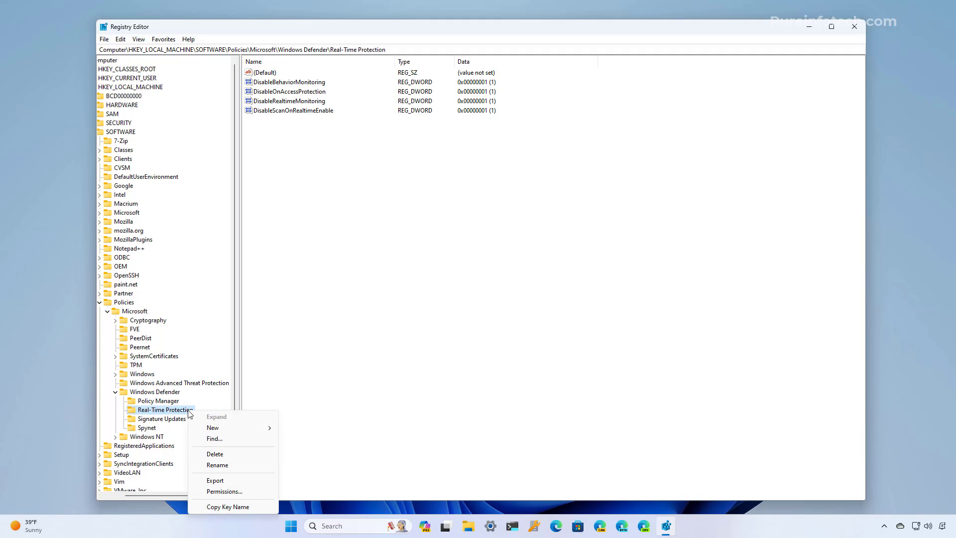
pyautogui.click(227, 455)
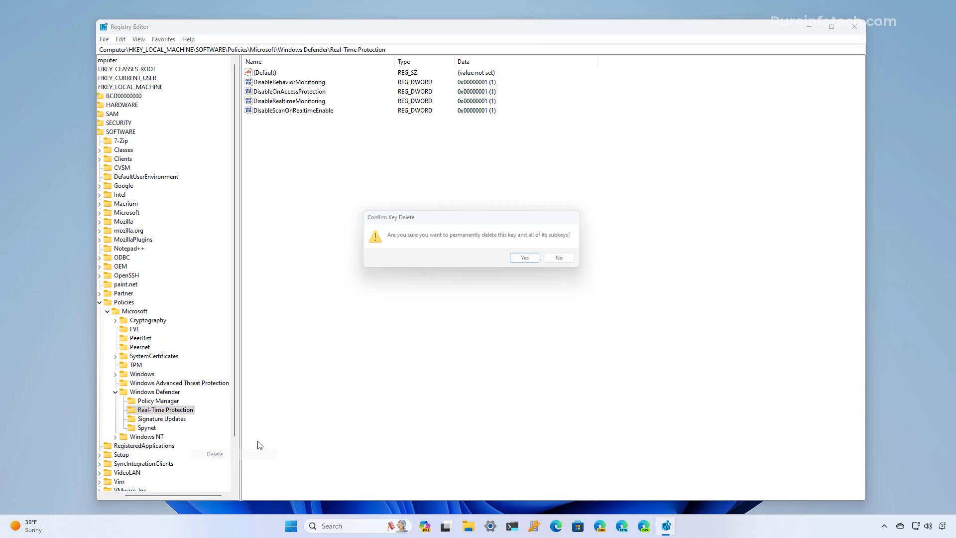
pyautogui.click(526, 259)
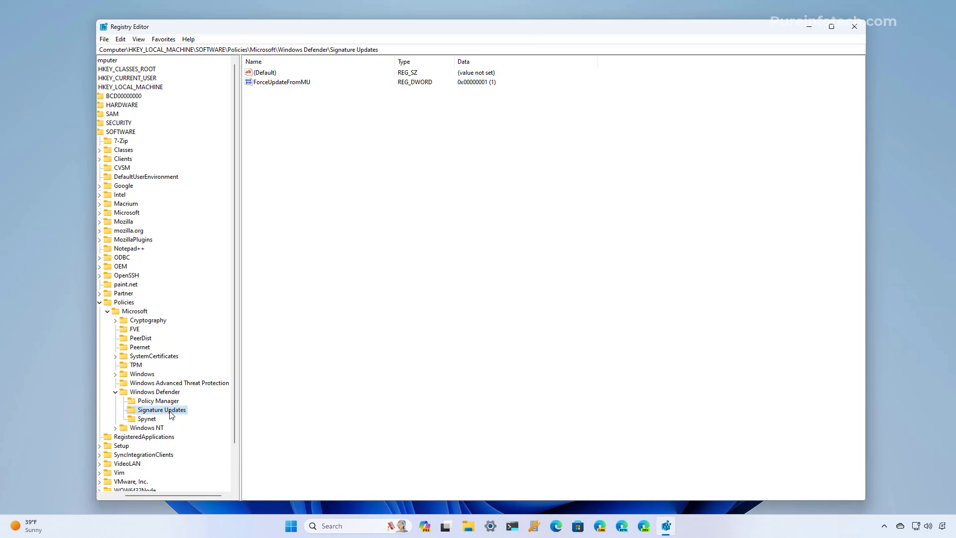
# Delete the Signature Updates key under the Windows Defender key
pyautogui.click(304, 82)
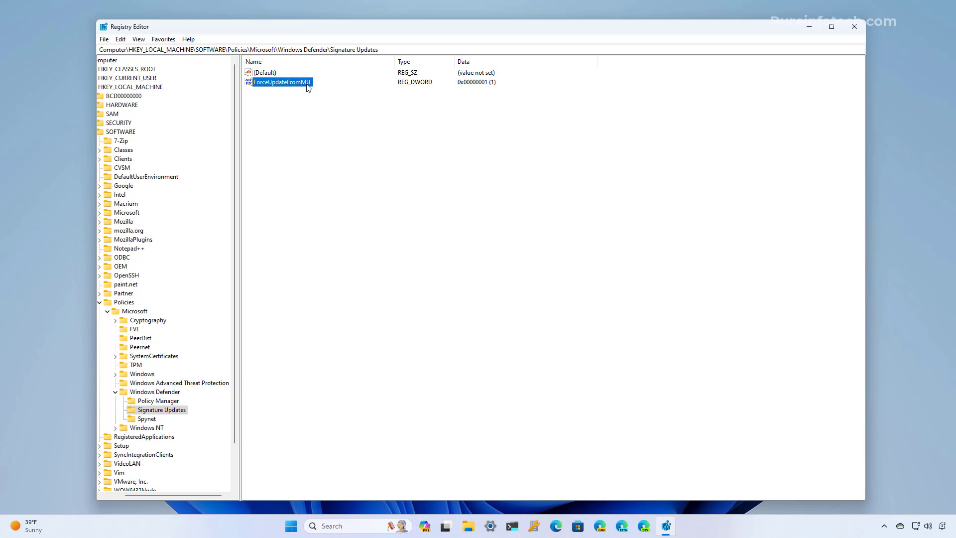
pyautogui.rightClick(183, 415)
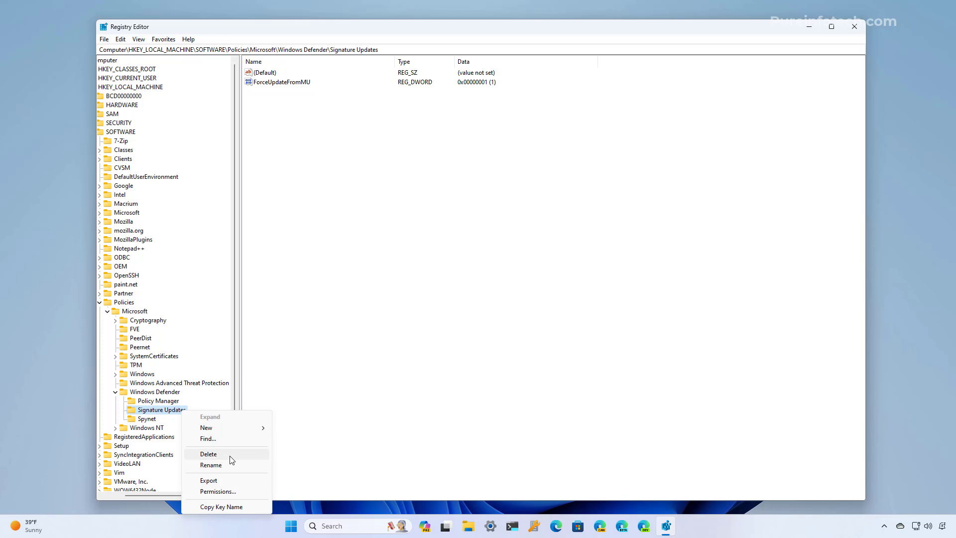
pyautogui.click(208, 454)
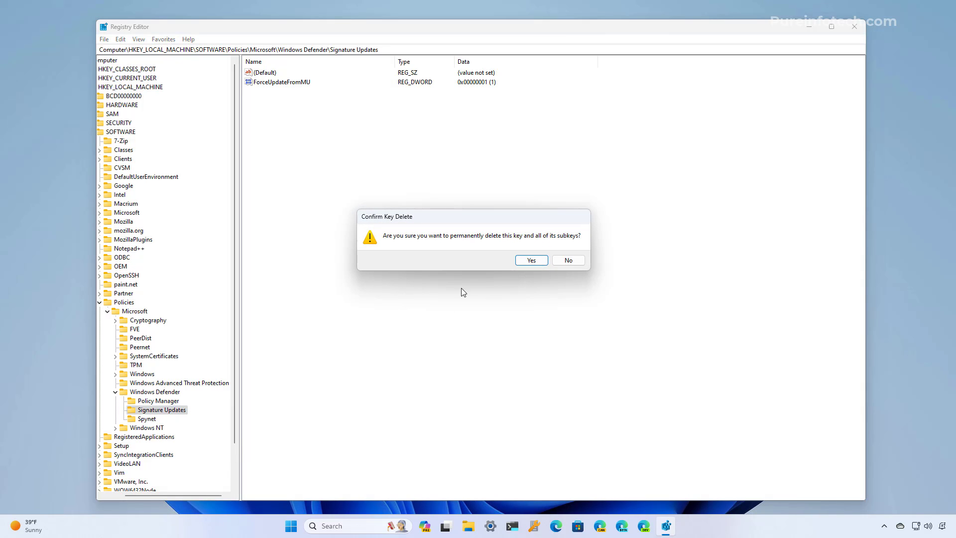
pyautogui.click(532, 261)
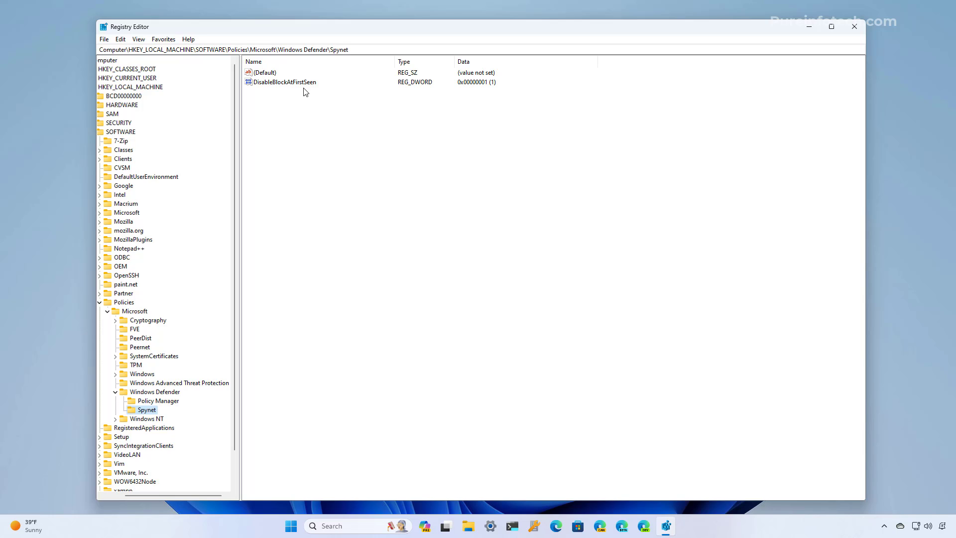
# Delete the Spynet key under the Windows Defender key and close the Registry Editor
pyautogui.rightClick(155, 414)
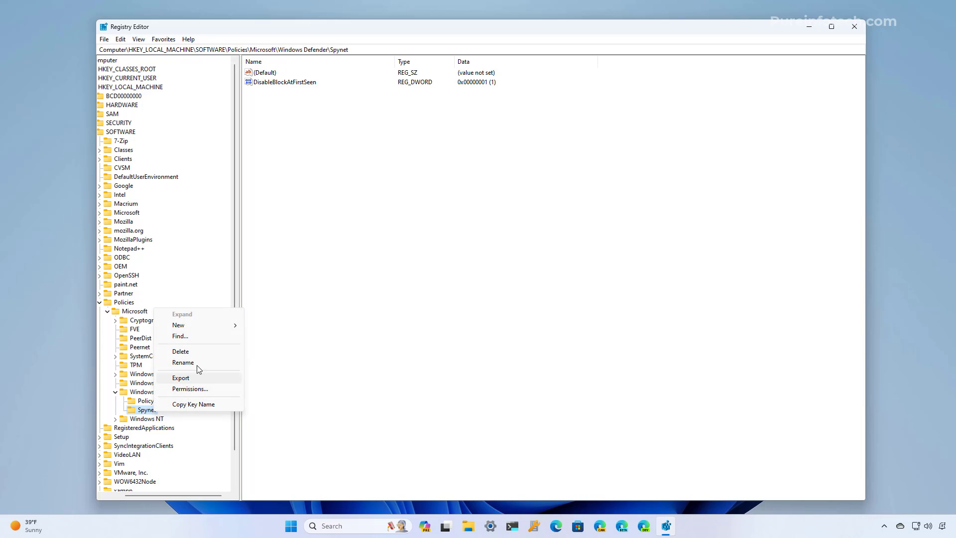
pyautogui.click(203, 353)
pyautogui.click(540, 260)
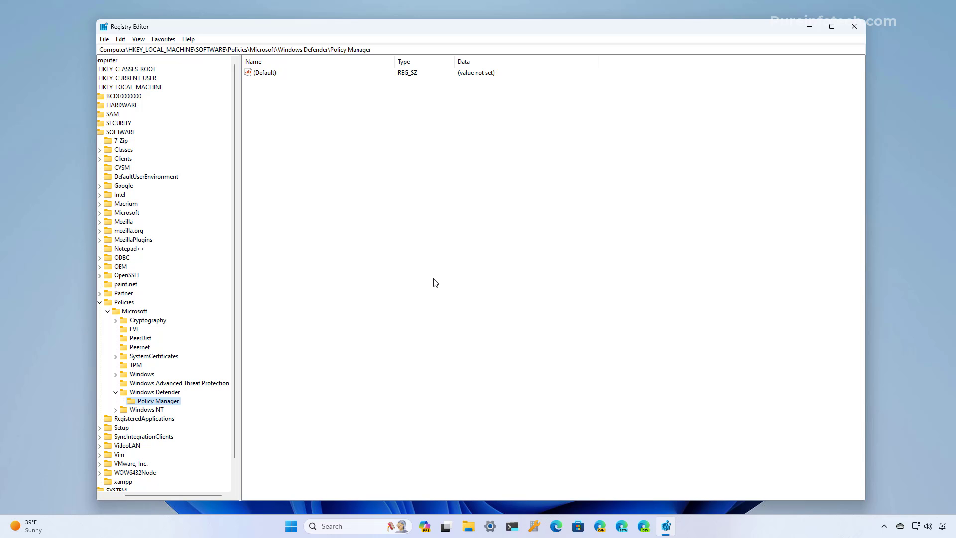
pyautogui.click(854, 27)
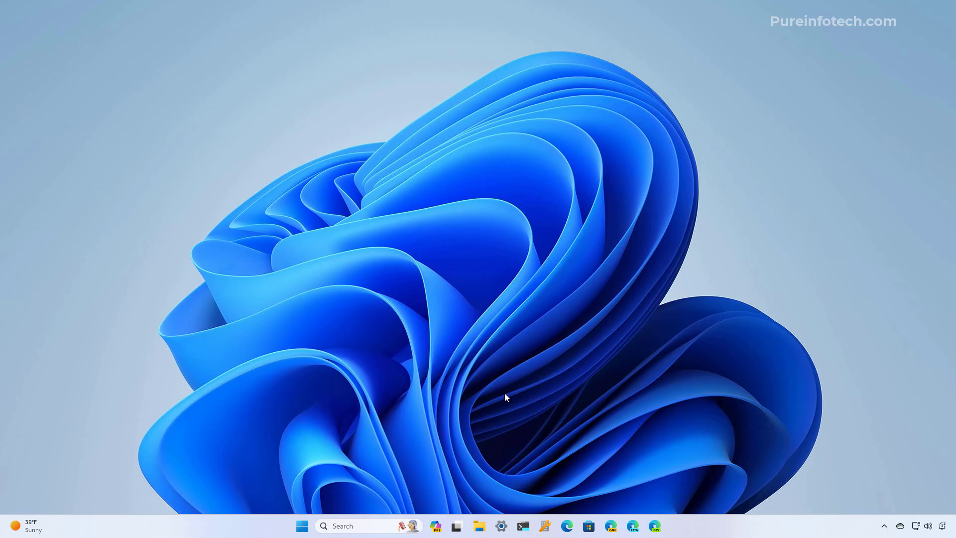
# Open Windows Security and turn on Tamper Protection in the Virus & threat protection settings, approving the change
pyautogui.press('super')
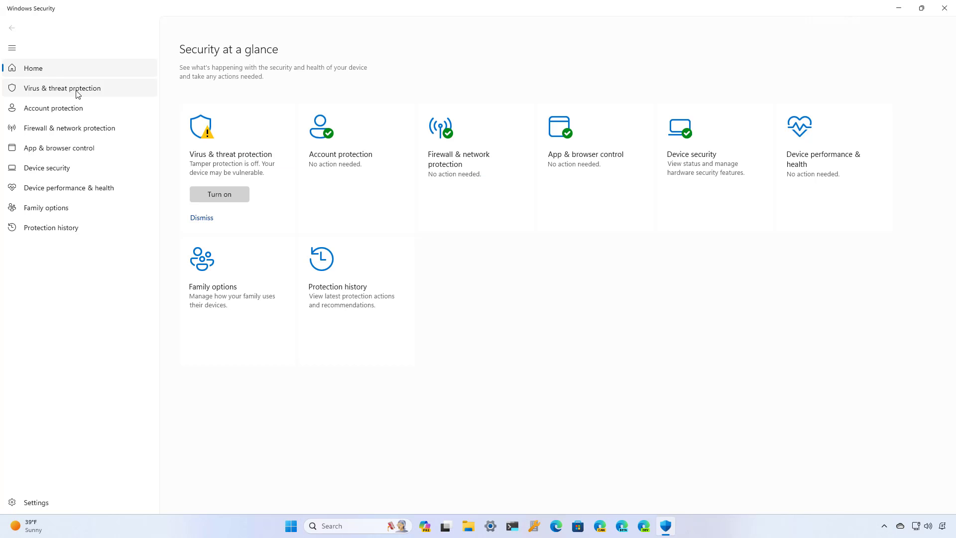
pyautogui.click(77, 90)
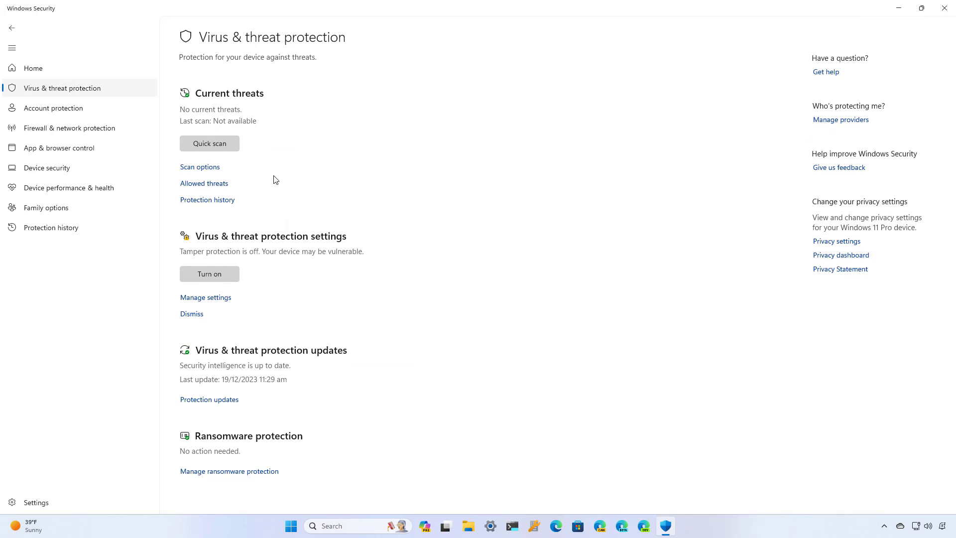
pyautogui.click(206, 298)
pyautogui.scroll(-3, 375, 278)
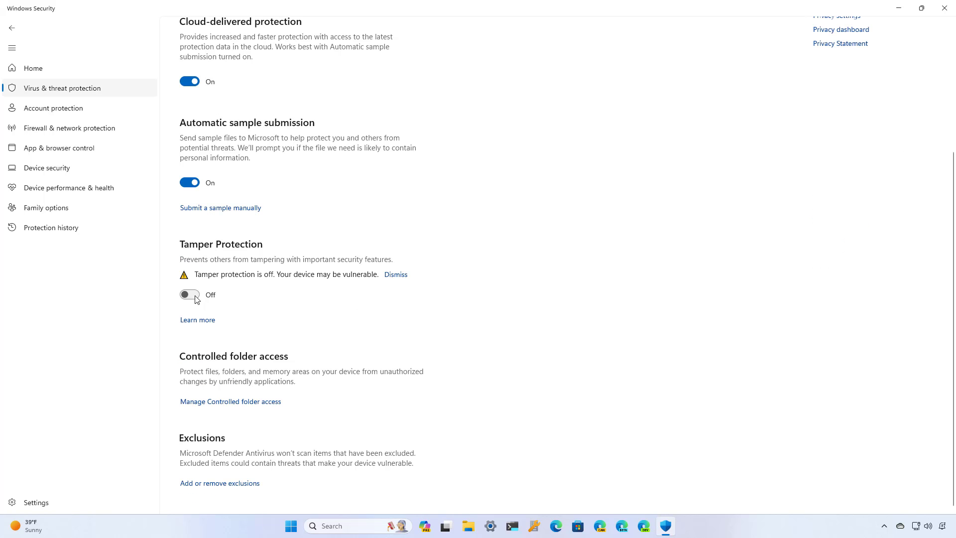
pyautogui.click(195, 296)
pyautogui.click(417, 336)
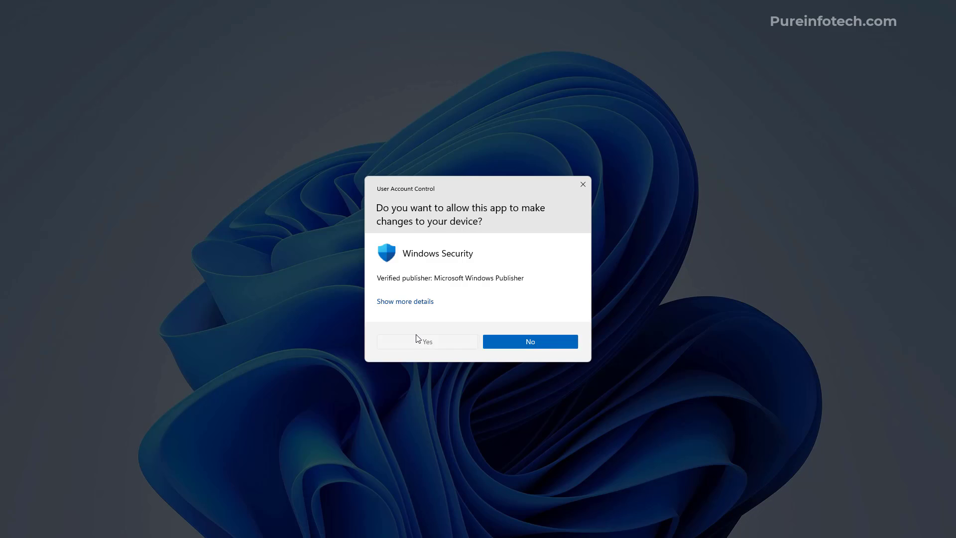
# Restart the computer to apply the restored antivirus configuration
pyautogui.click(292, 526)
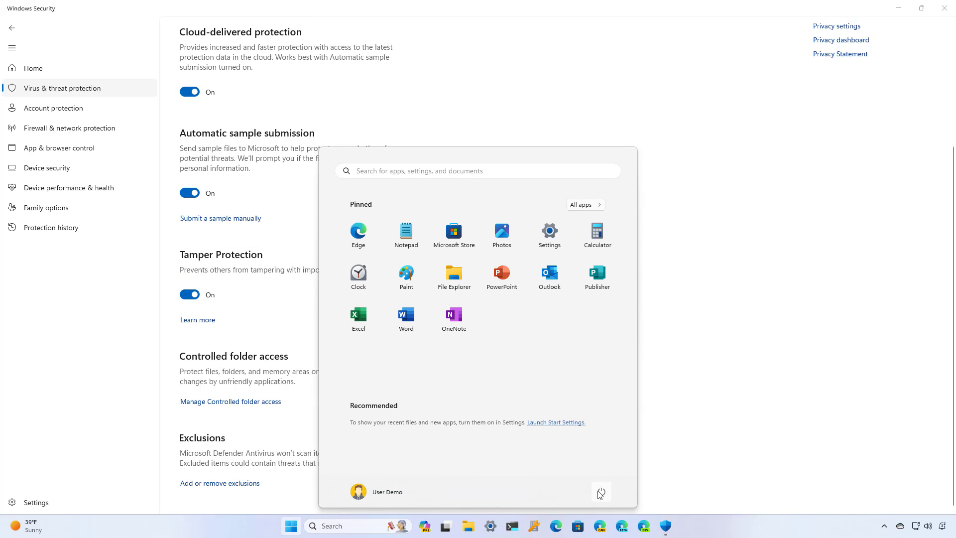
pyautogui.click(601, 491)
pyautogui.click(598, 469)
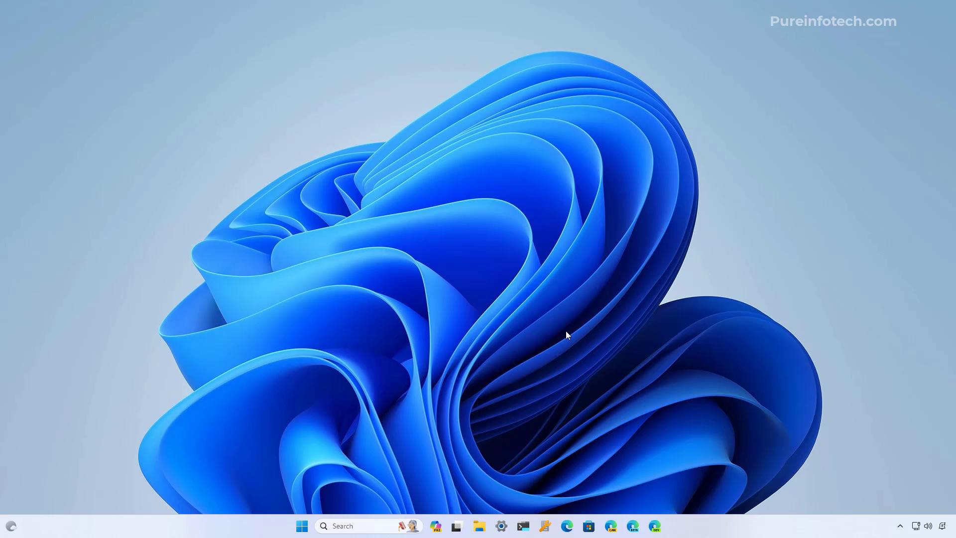
# Open Windows Security in a maximized window and check the status under Virus & threat protection
pyautogui.press('super')
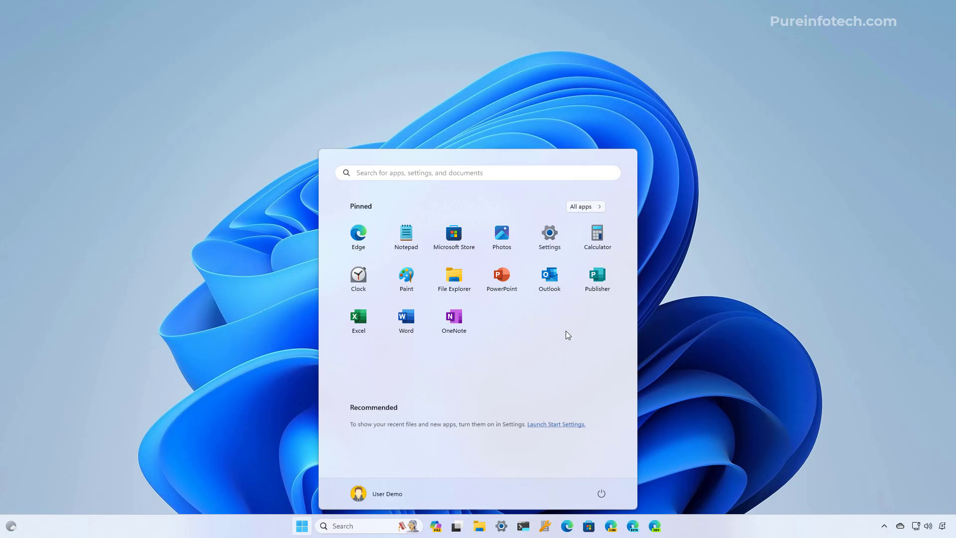
pyautogui.write('se')
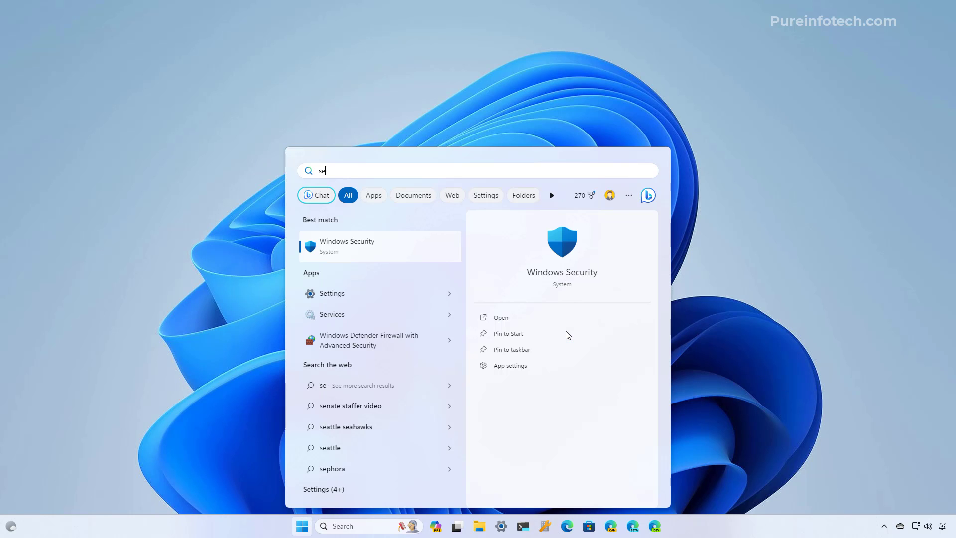
pyautogui.click(412, 254)
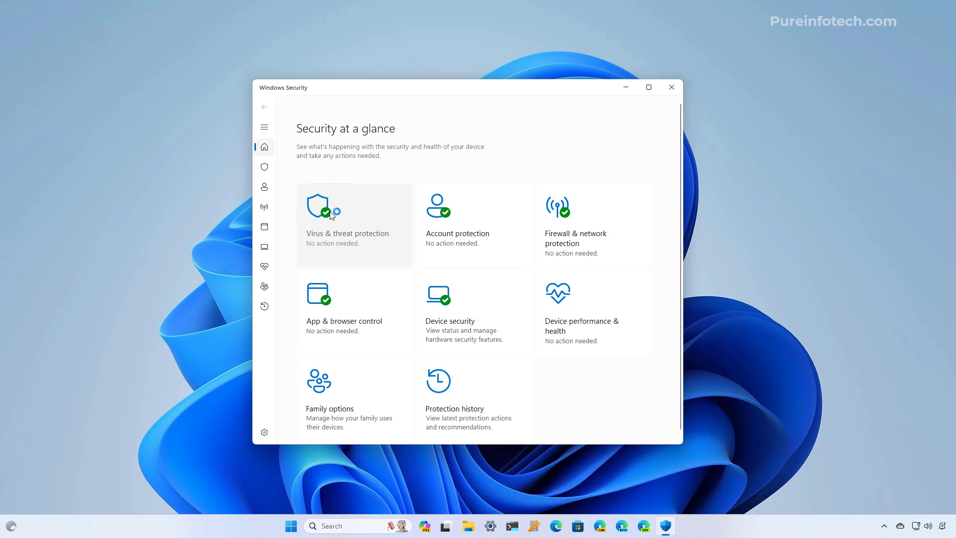
pyautogui.doubleClick(476, 93)
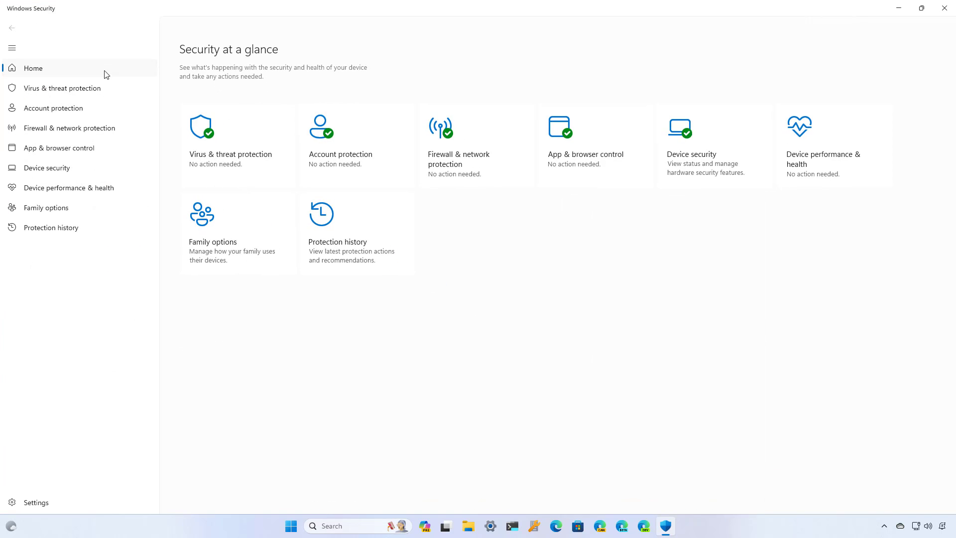
pyautogui.click(48, 94)
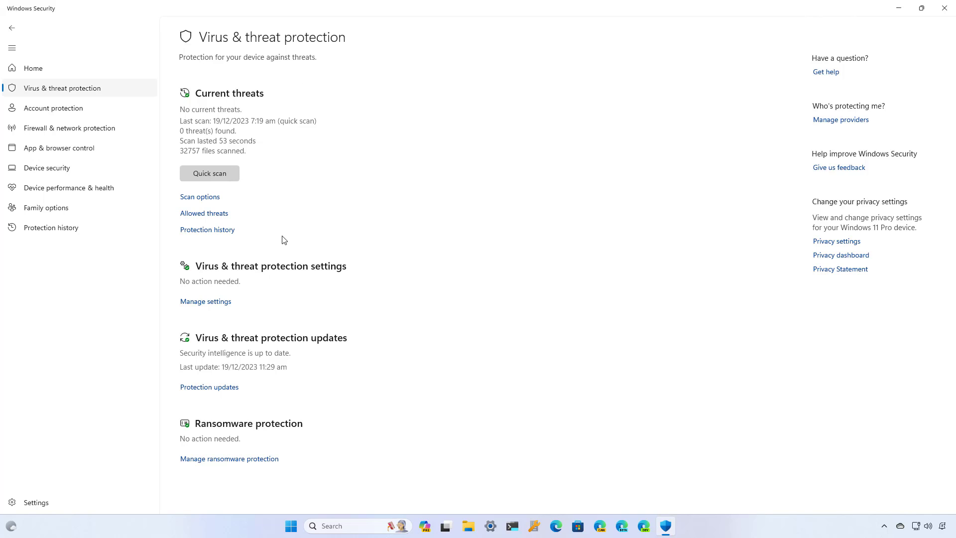
# Check for the Windows Security icon among the hidden system tray icons and return to the Windows Security Home page
pyautogui.click(884, 527)
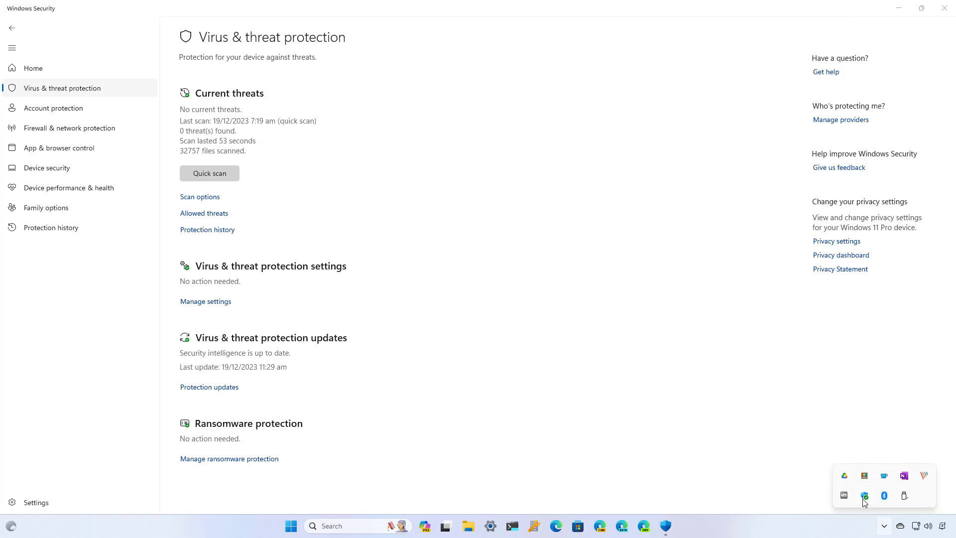
pyautogui.click(579, 336)
pyautogui.click(36, 70)
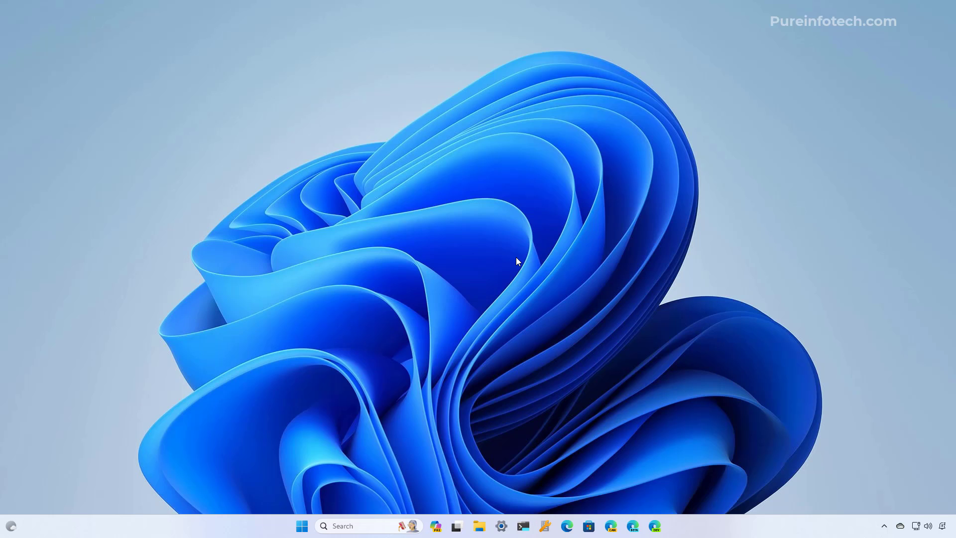